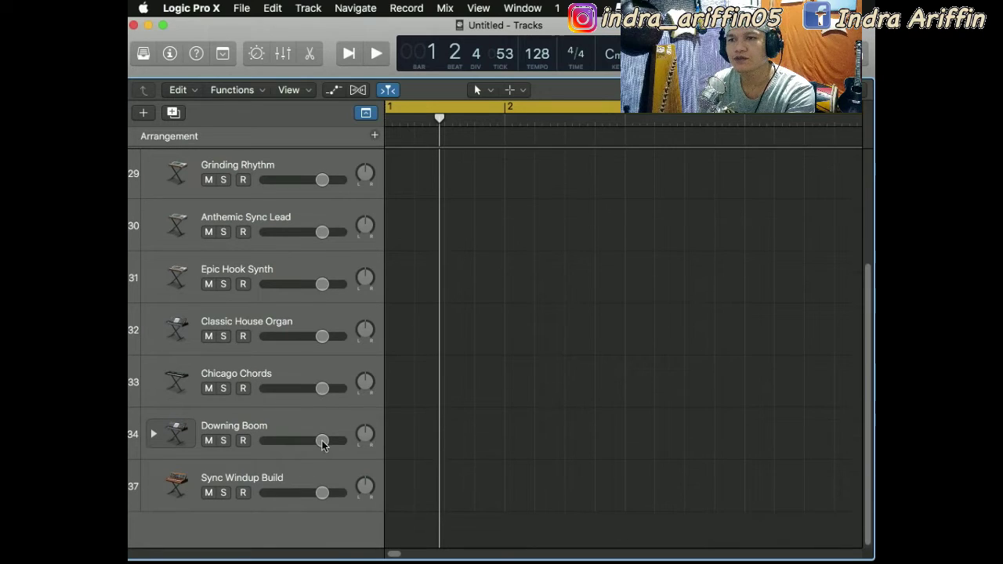
- Delete the Sync Windup Build track and the Downing Boom track from the project
{"action": "left_click", "coordinate": [304, 470]}
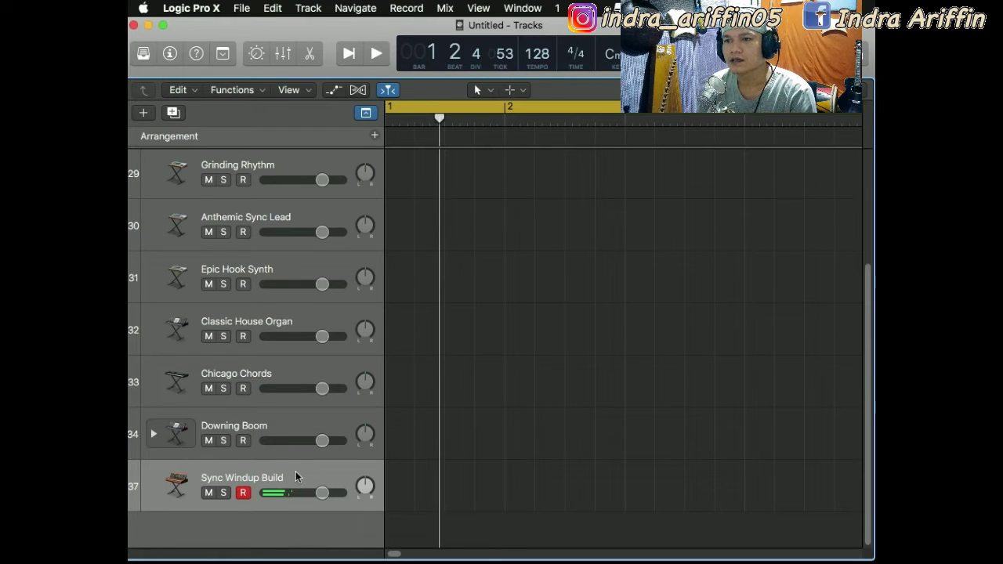
{"action": "right_click", "coordinate": [295, 471]}
{"action": "left_click", "coordinate": [304, 417]}
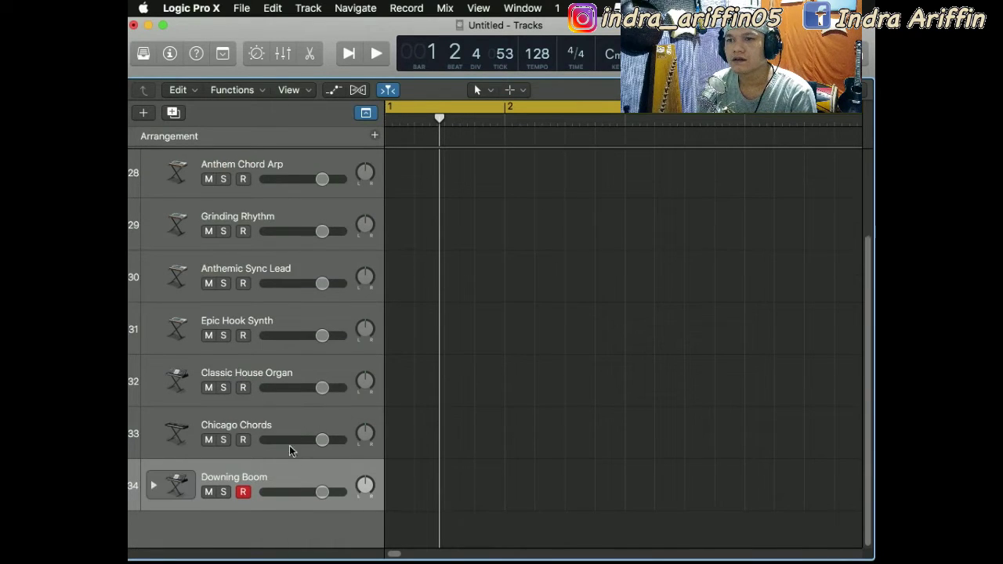
{"action": "right_click", "coordinate": [290, 469]}
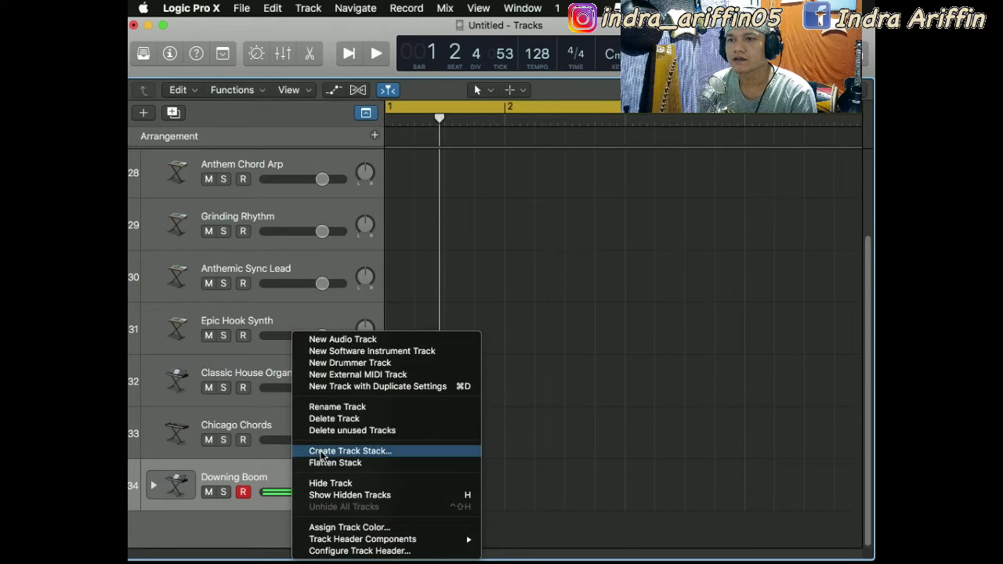
{"action": "left_click", "coordinate": [301, 418]}
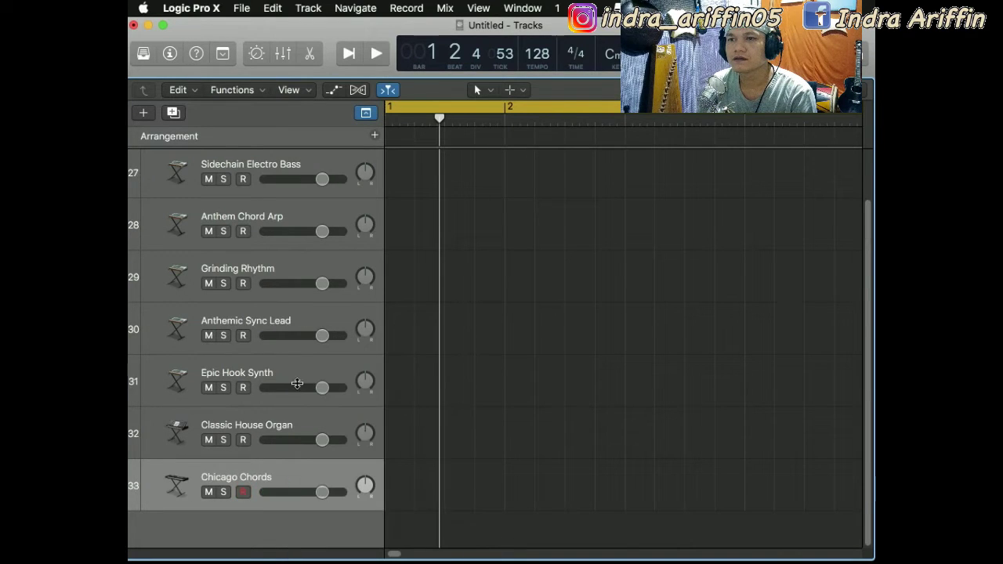
- Audition the Epic Hook Synth, Anthemic Sync Lead and Classic House Organ tracks, and delete the Epic Hook Synth track
{"action": "left_click", "coordinate": [289, 366]}
{"action": "left_click", "coordinate": [299, 323]}
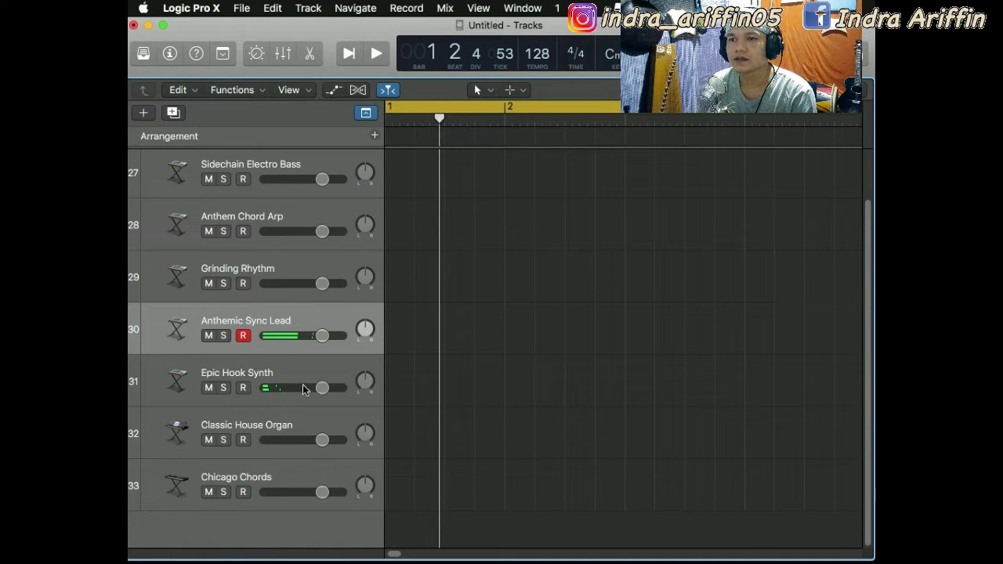
{"action": "left_click", "coordinate": [310, 422]}
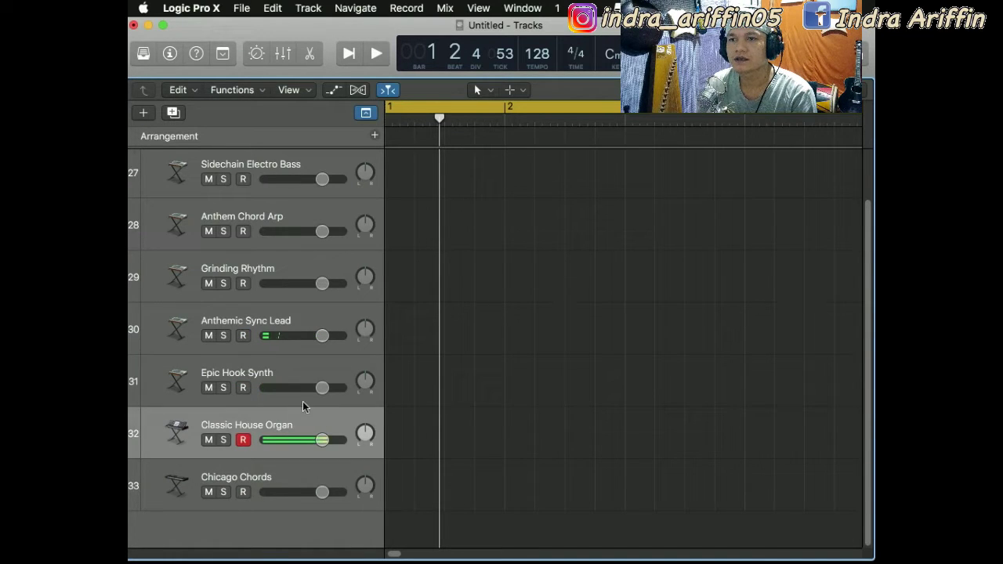
{"action": "left_click", "coordinate": [289, 370]}
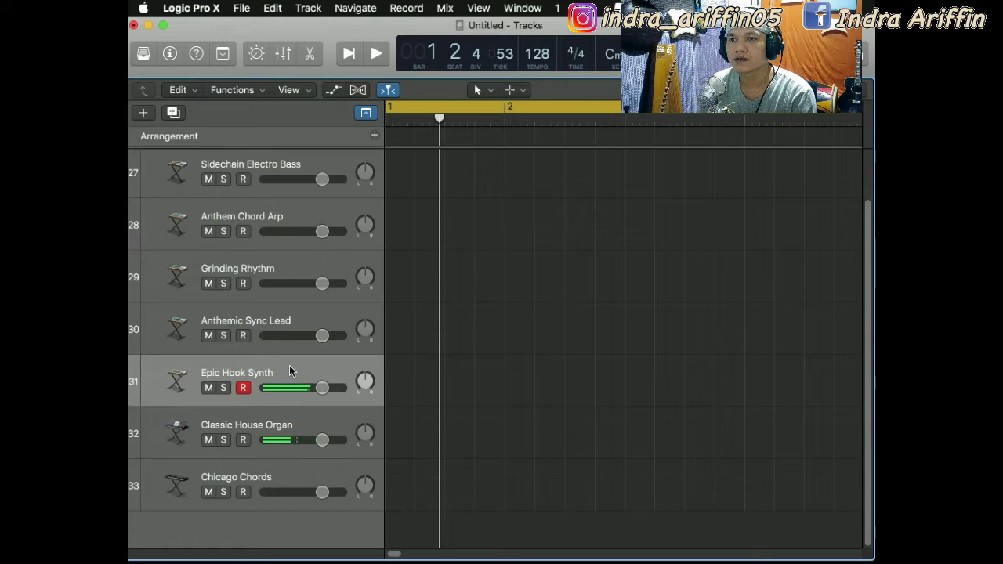
{"action": "right_click", "coordinate": [287, 377]}
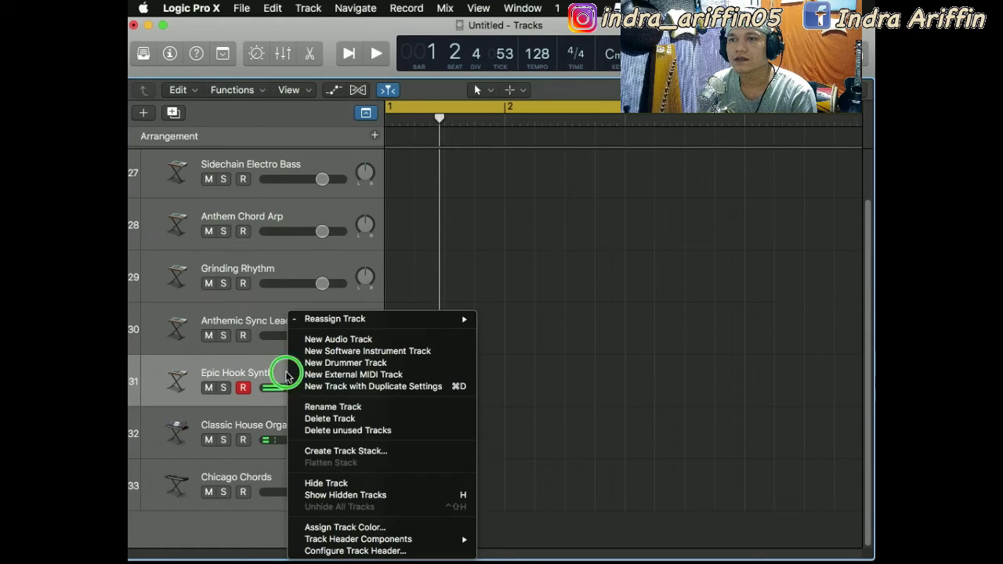
{"action": "left_click", "coordinate": [329, 418]}
- Audition the Chicago Chords, Classic House Organ, Anthem Chord Arp and Grinding Rhythm tracks, and delete the Grinding Rhythm track
{"action": "left_click", "coordinate": [287, 471]}
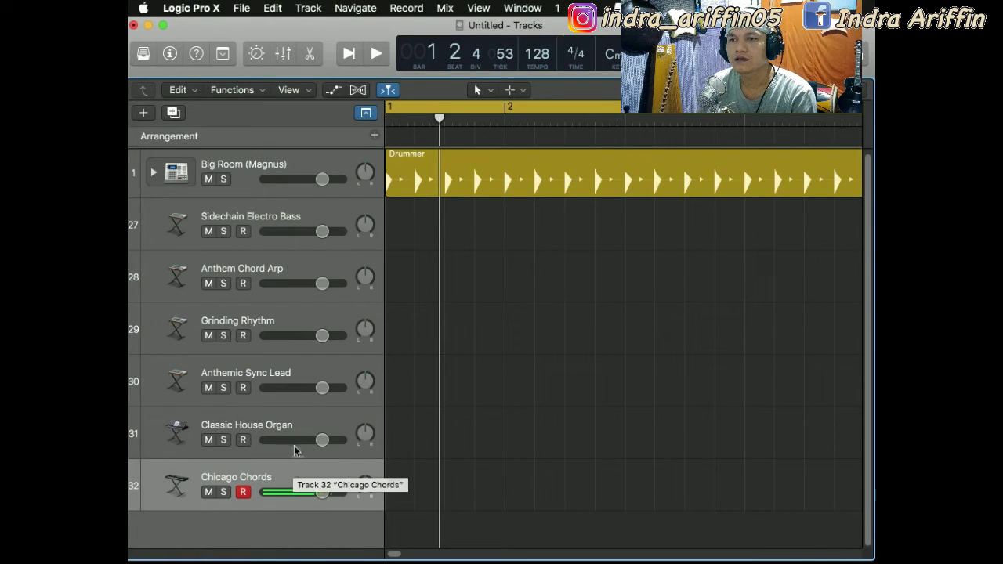
{"action": "left_click", "coordinate": [287, 414]}
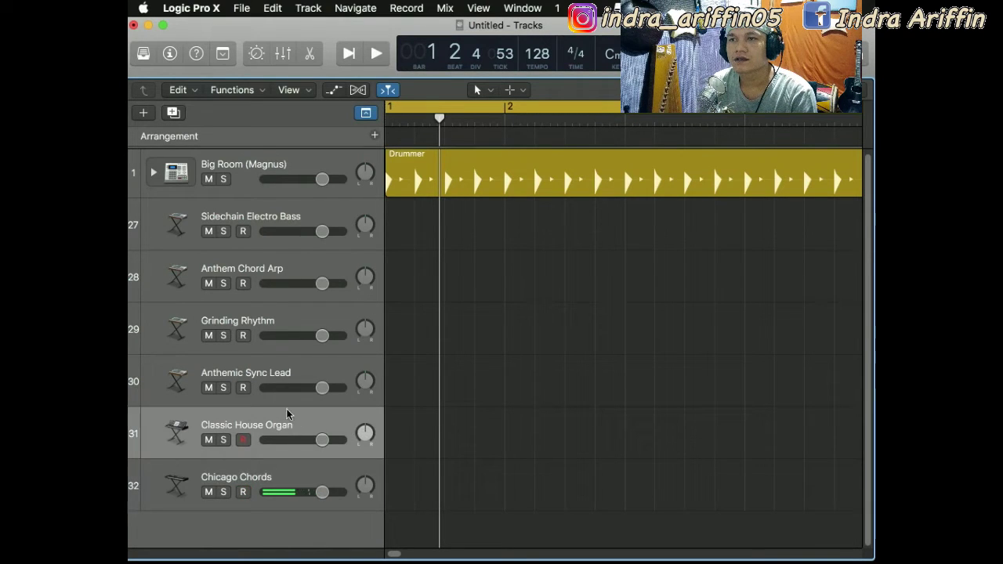
{"action": "left_click", "coordinate": [288, 274]}
{"action": "left_click", "coordinate": [300, 312]}
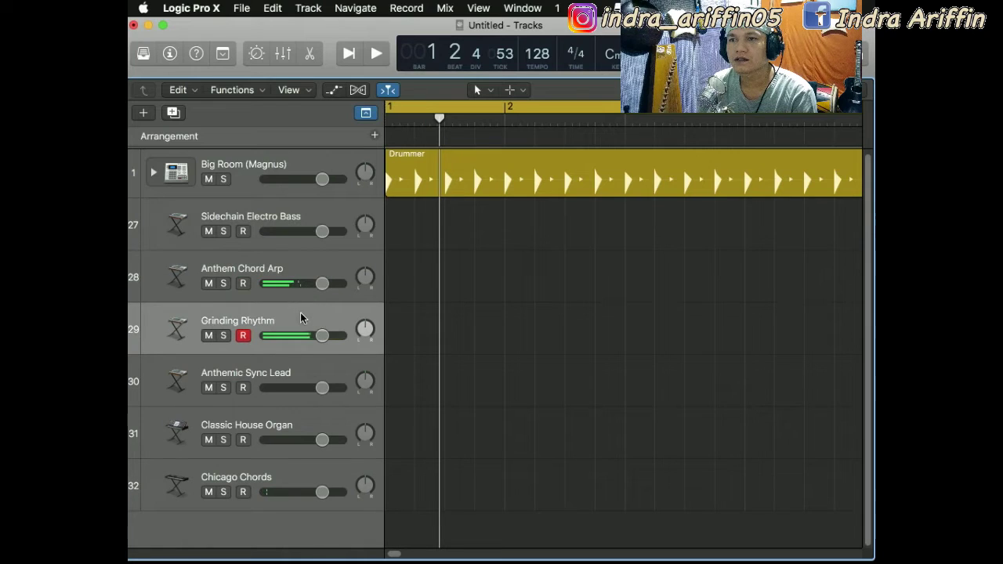
{"action": "right_click", "coordinate": [304, 313]}
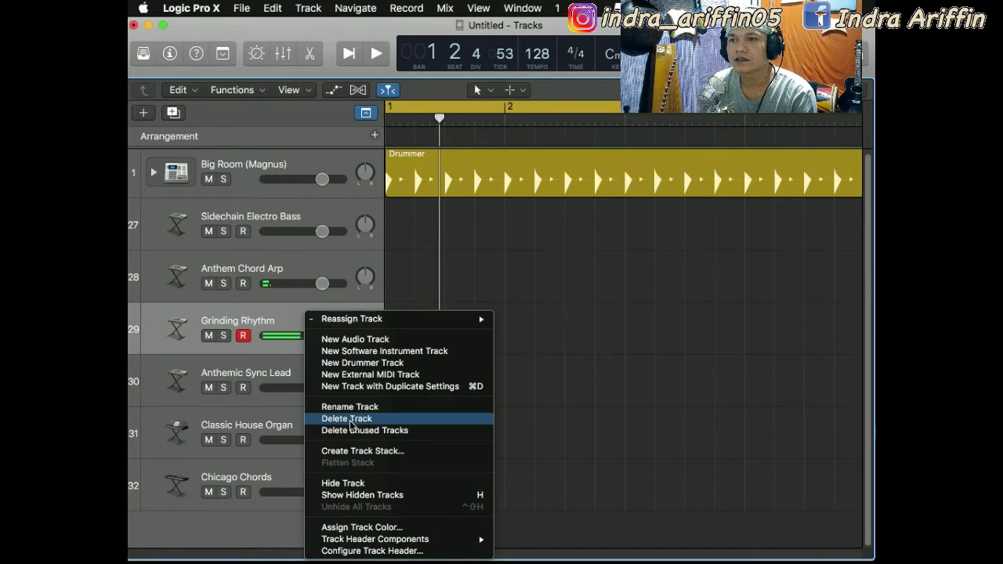
{"action": "left_click", "coordinate": [341, 416]}
- Delete the unused tracks with Anthem Chord Arp selected, and undo that deletion
{"action": "left_click", "coordinate": [304, 264]}
{"action": "right_click", "coordinate": [307, 267]}
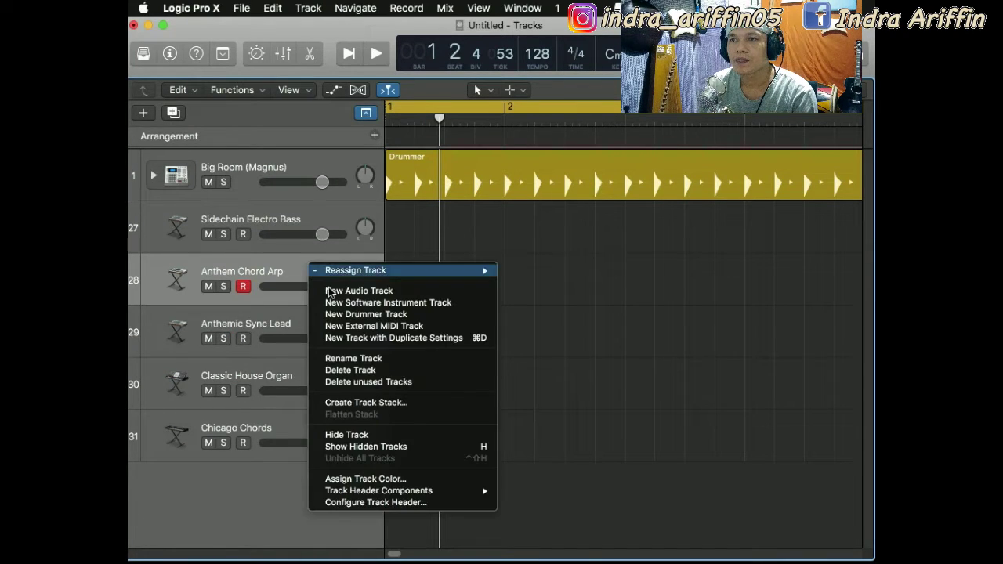
{"action": "left_click", "coordinate": [347, 382]}
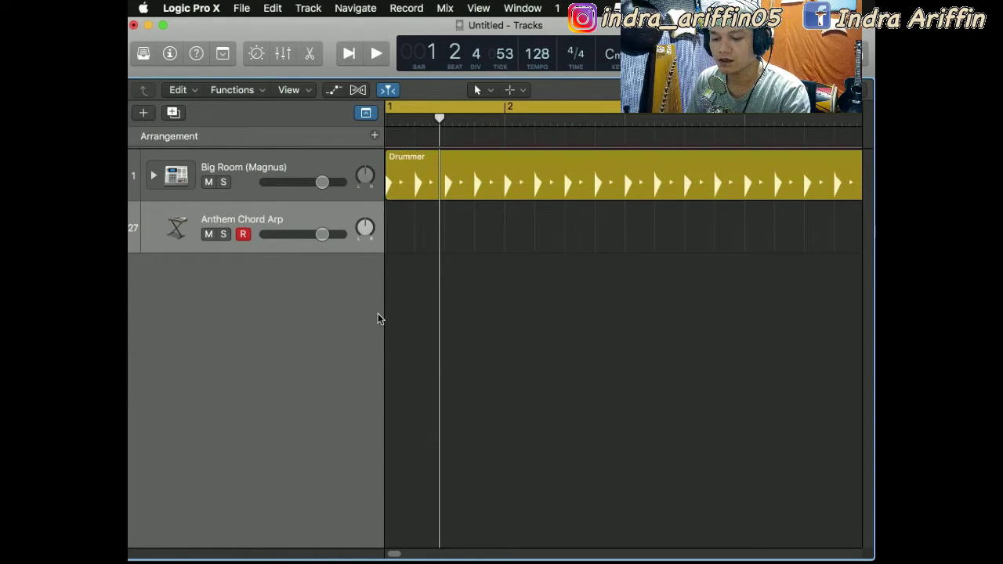
{"action": "left_click", "coordinate": [241, 9]}
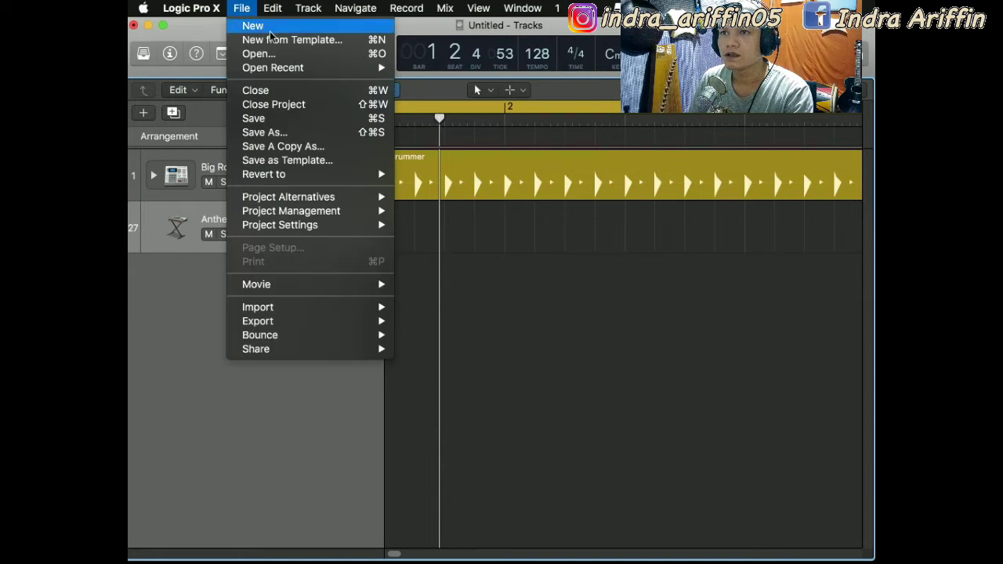
{"action": "mouse_move", "coordinate": [272, 8]}
{"action": "left_click", "coordinate": [290, 28]}
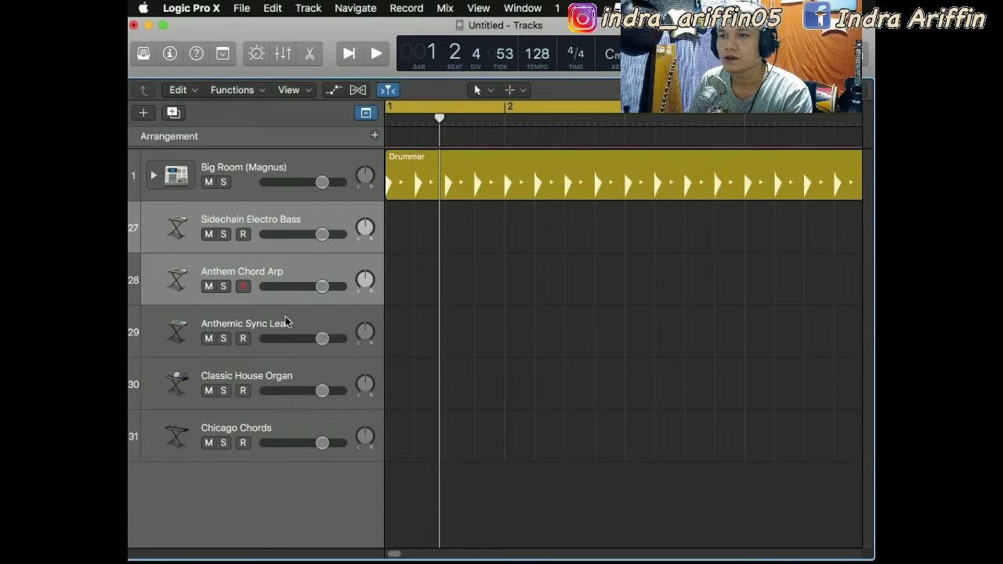
- Delete the Anthem Chord Arp and Sidechain Electro Bass tracks individually, keeping the other synth tracks
{"action": "left_click", "coordinate": [287, 320]}
{"action": "left_click", "coordinate": [287, 272]}
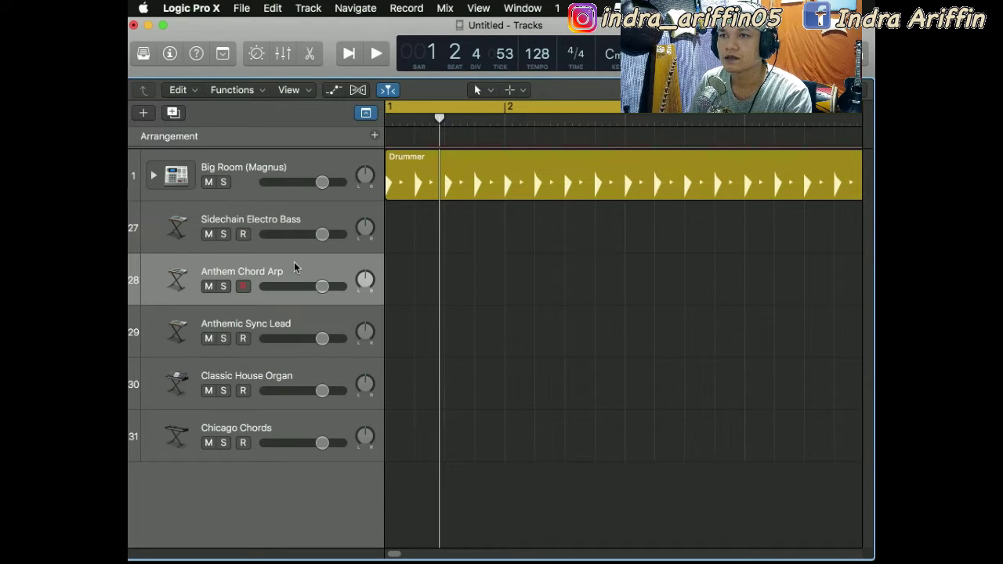
{"action": "right_click", "coordinate": [298, 264]}
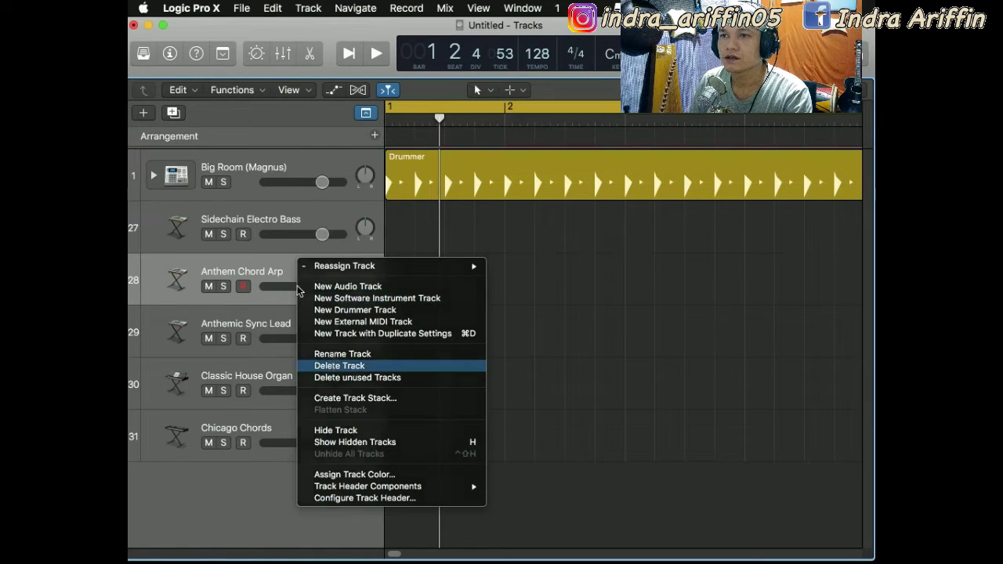
{"action": "left_click", "coordinate": [340, 365]}
{"action": "left_click", "coordinate": [307, 224]}
{"action": "right_click", "coordinate": [313, 220]}
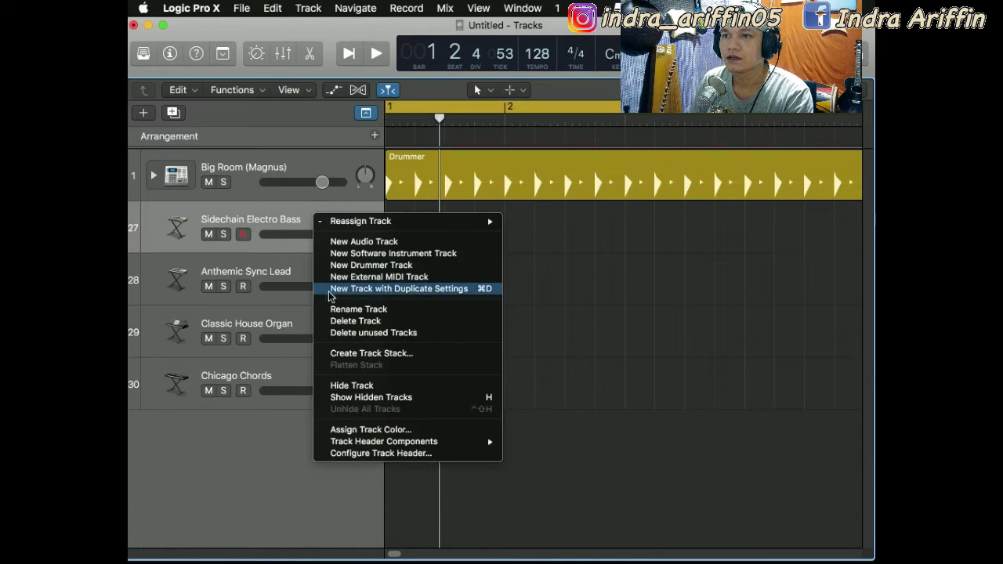
{"action": "left_click", "coordinate": [345, 322]}
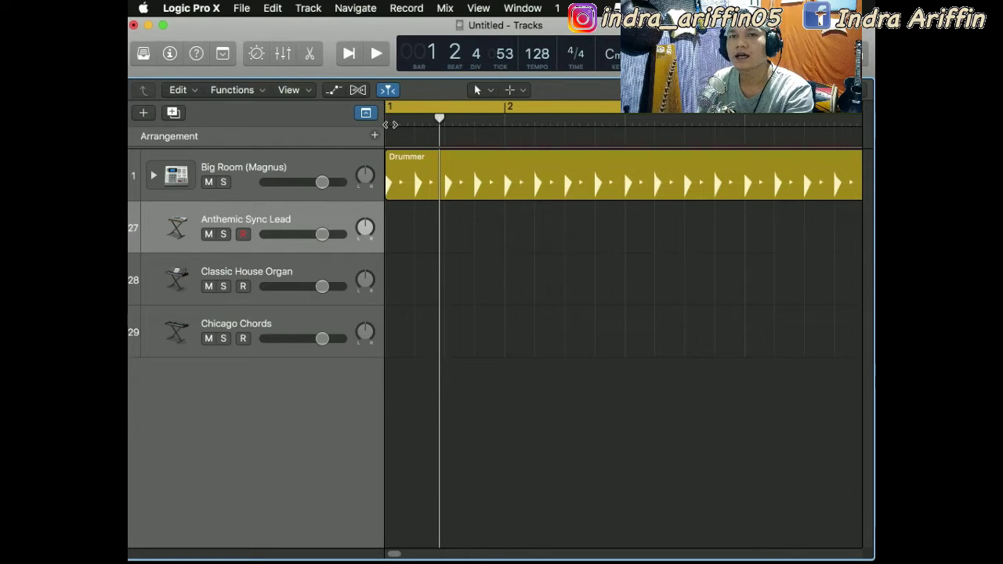
- Play and stop the Big Room (Magnus) drum beat several times to listen to its pattern
{"action": "key", "text": "Return"}
{"action": "key", "text": "space"}
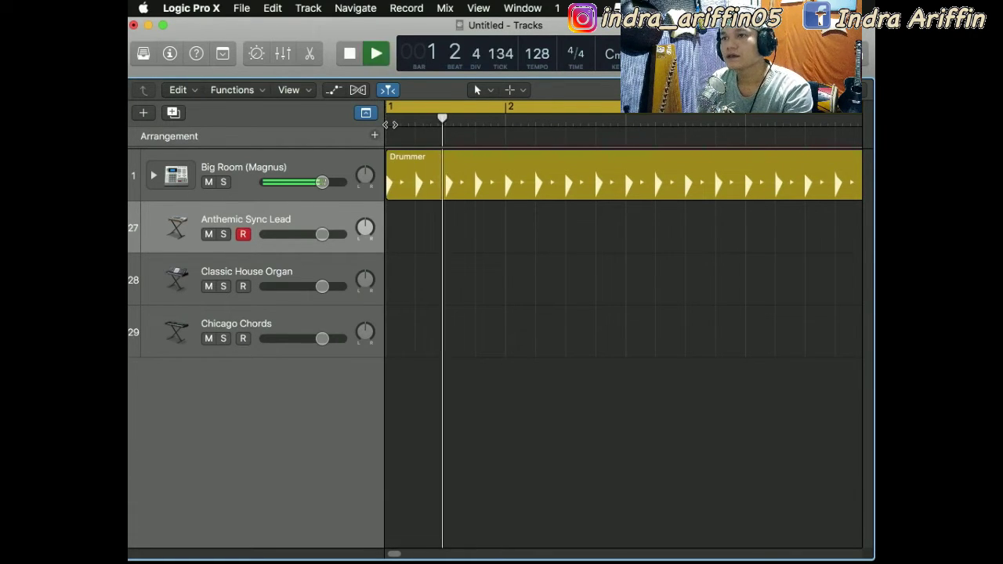
{"action": "key", "text": "space"}
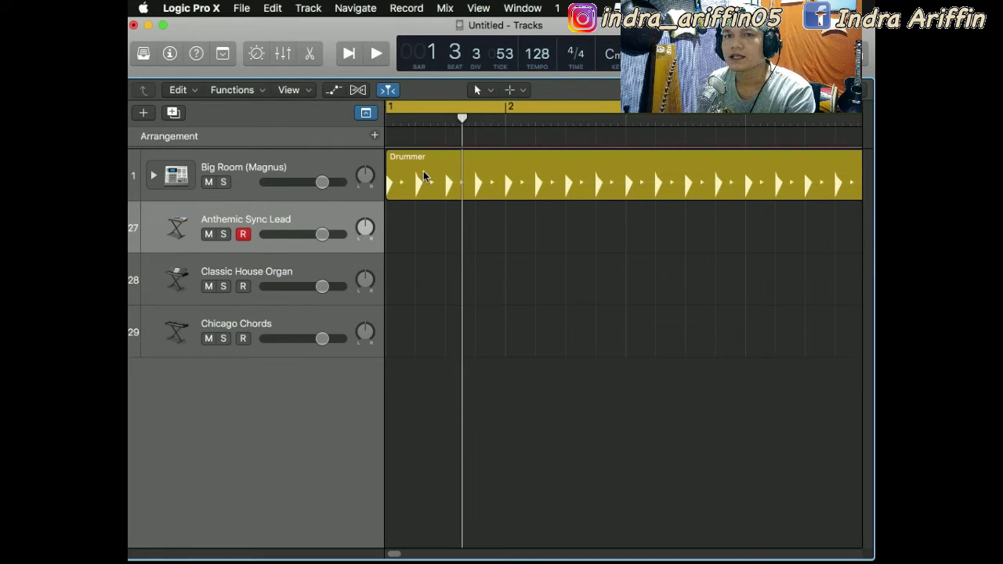
{"action": "key", "text": "space"}
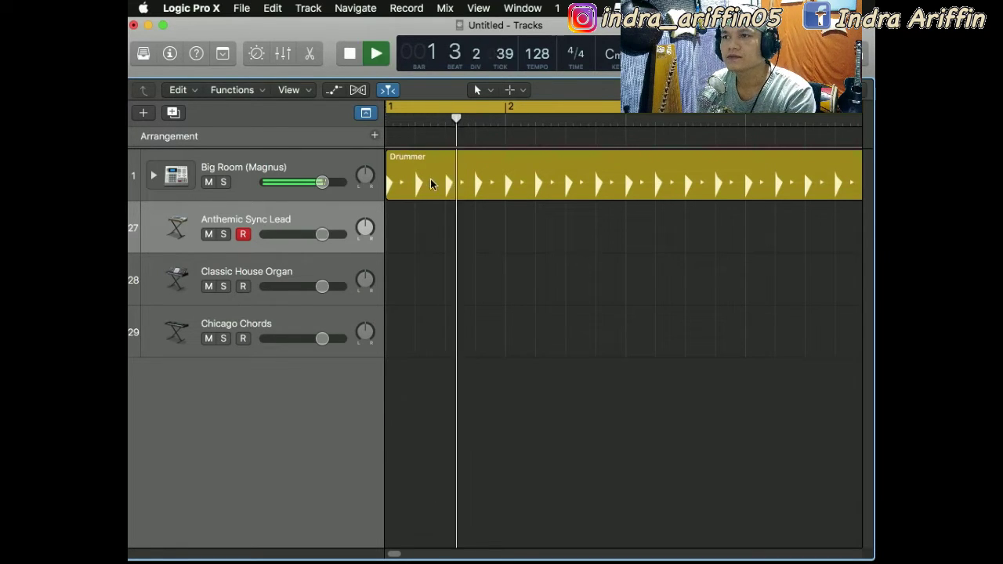
{"action": "key", "text": "space"}
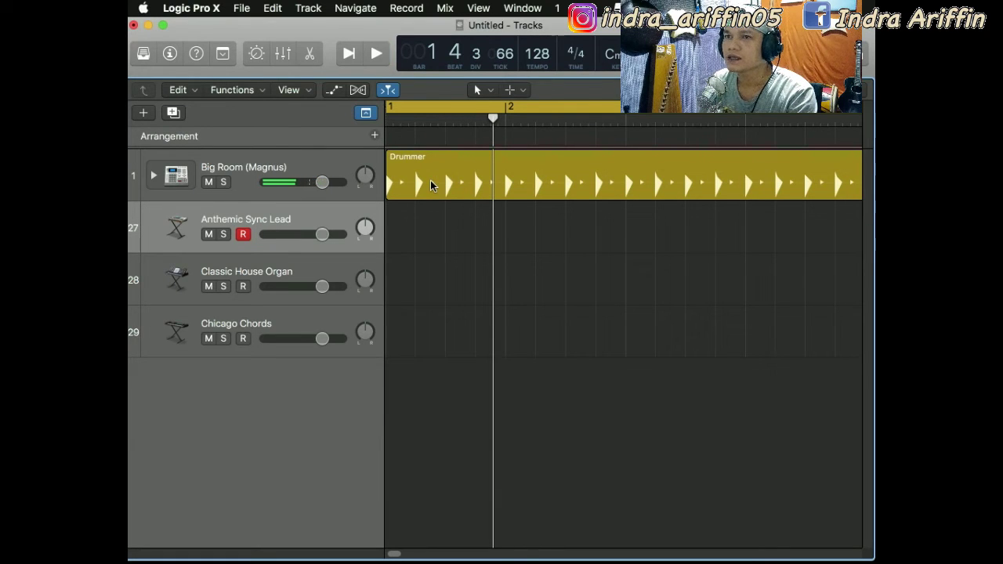
{"action": "key", "text": "space"}
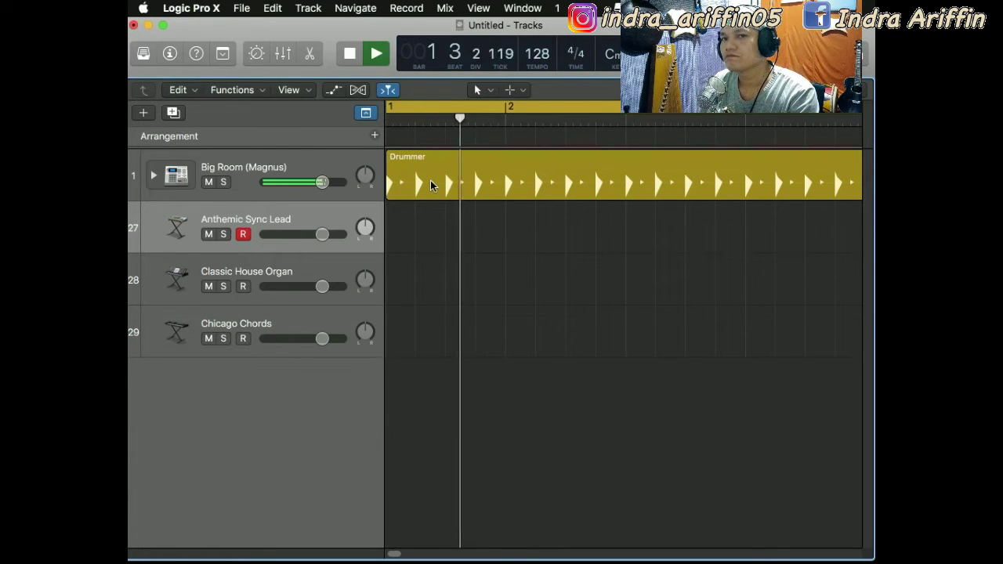
{"action": "key", "text": "space"}
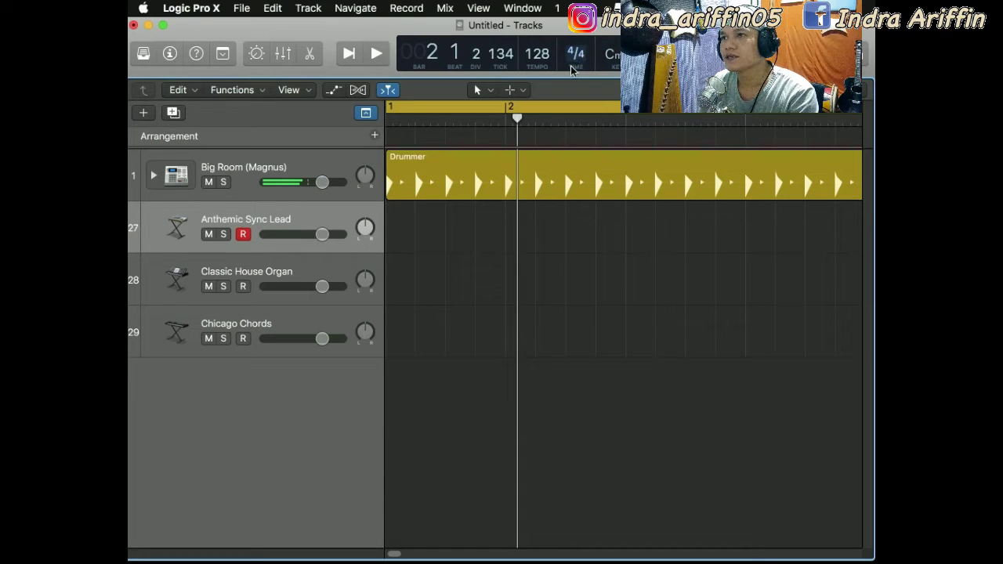
- Open the Drummer region for editing, compare Just Shufflin, Glowstick, Flashing Lights and Euphoria, set the beat preset to Anthem, and audition it
{"action": "double_click", "coordinate": [486, 180]}
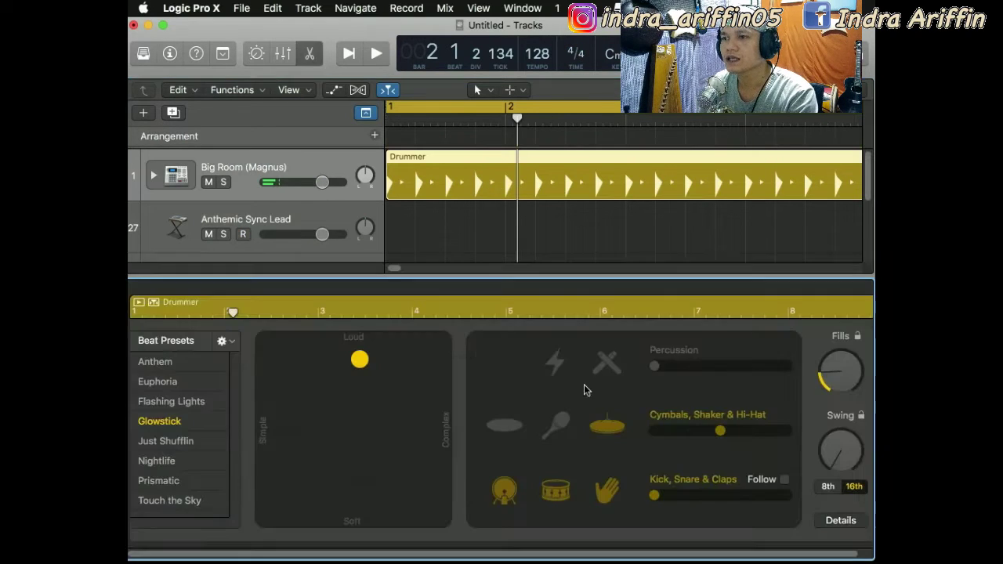
{"action": "left_click", "coordinate": [168, 441]}
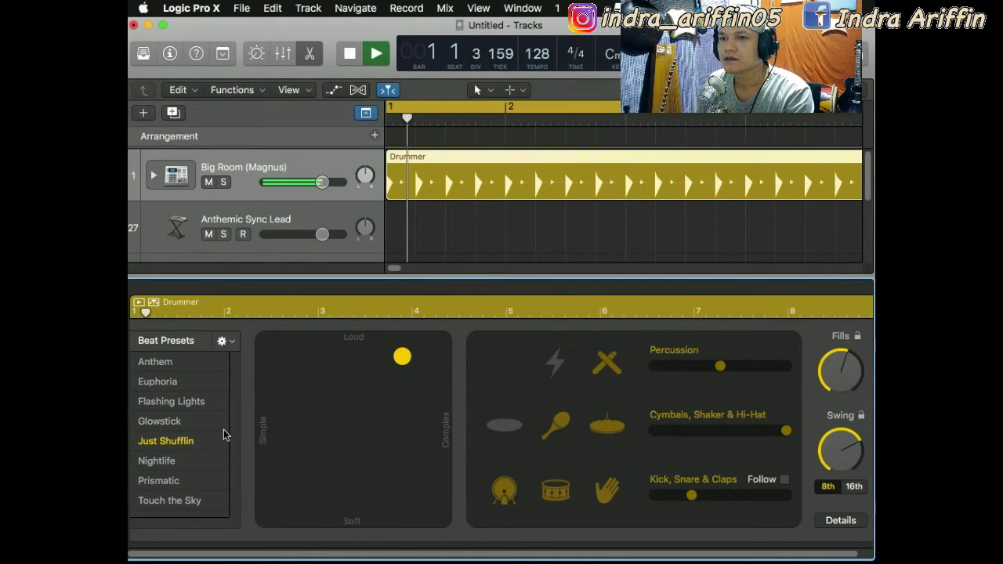
{"action": "left_click", "coordinate": [179, 420]}
{"action": "left_click", "coordinate": [188, 402]}
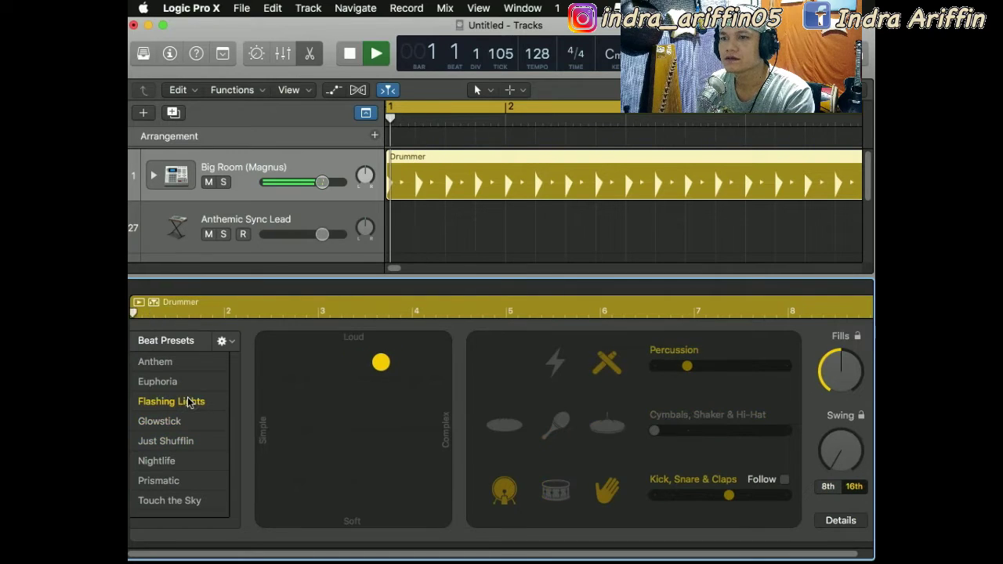
{"action": "left_click", "coordinate": [179, 383]}
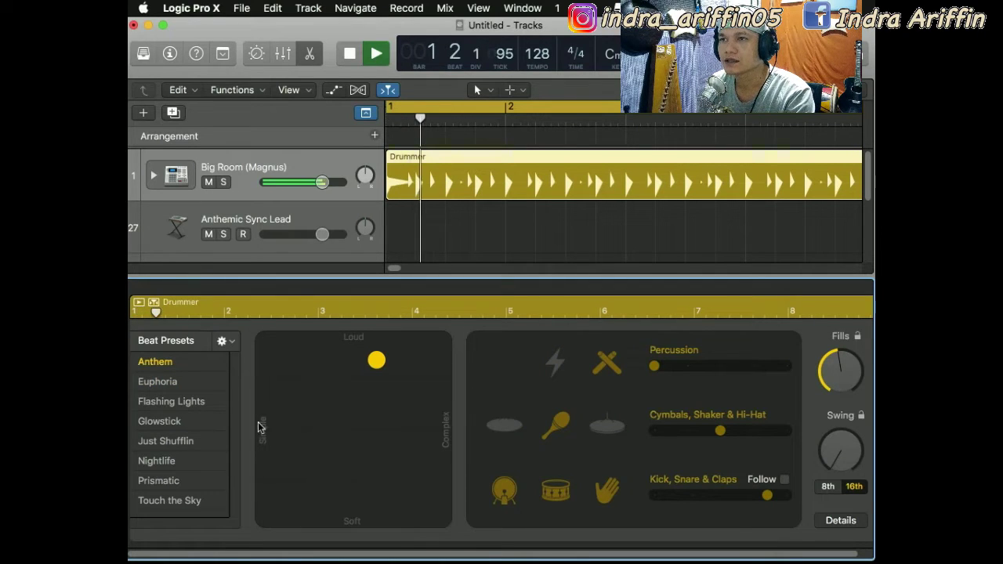
{"action": "key", "text": "space"}
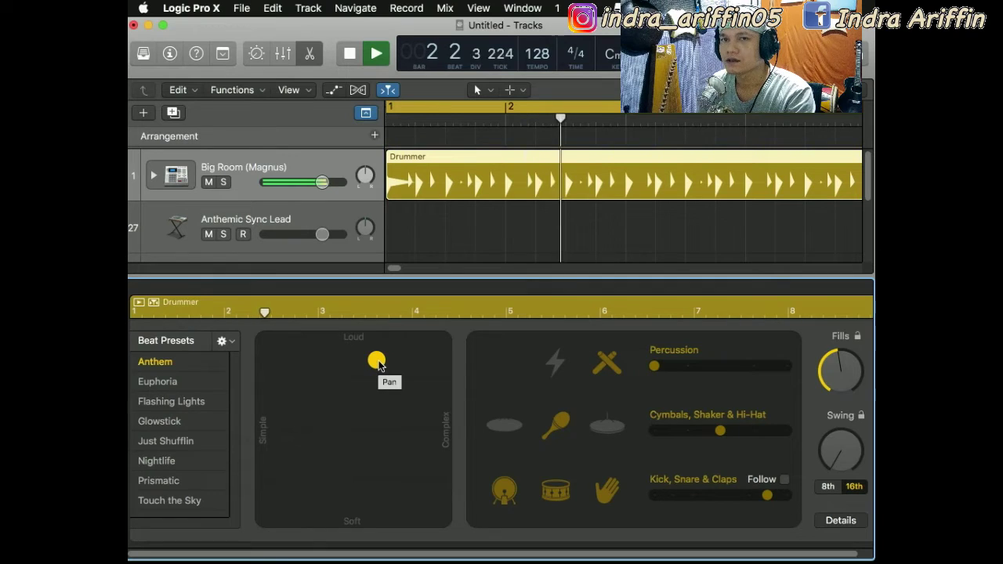
{"action": "key", "text": "space"}
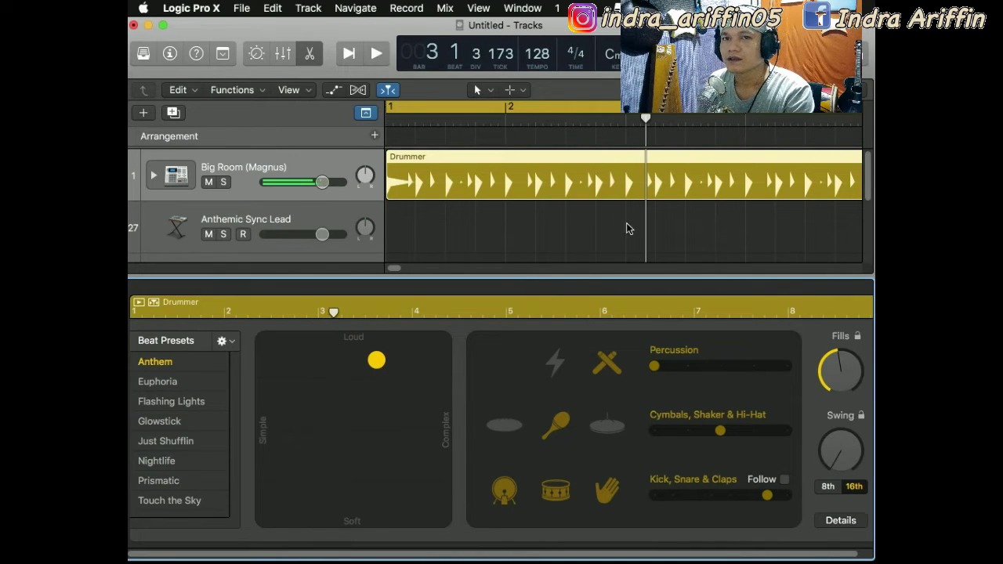
- Set the project tempo to 100 BPM and play the drum beat from the beginning to check it
{"action": "left_click_drag", "start_coordinate": [532, 62], "coordinate": [538, 177]}
{"action": "key", "text": "Return"}
{"action": "key", "text": "space"}
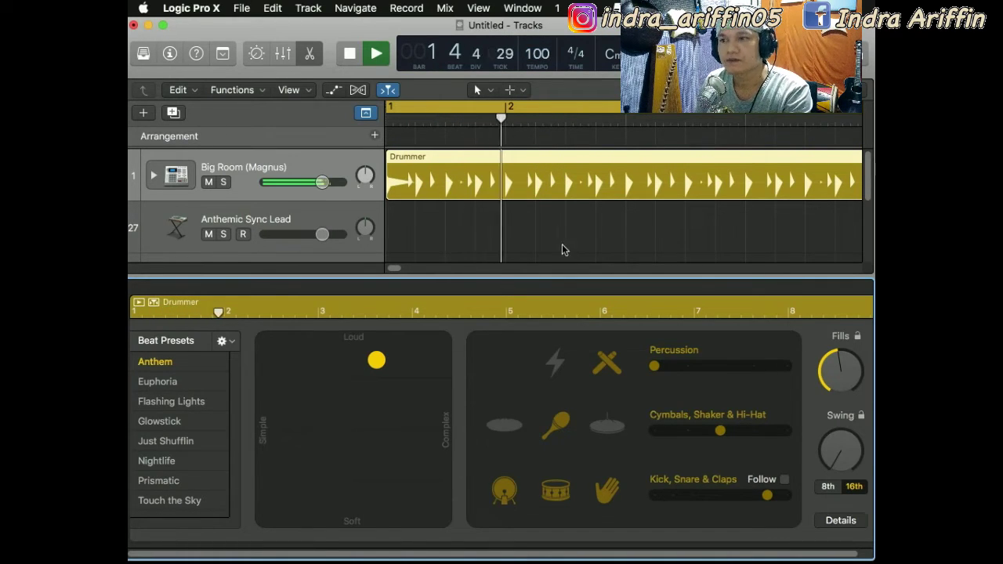
{"action": "key", "text": "space"}
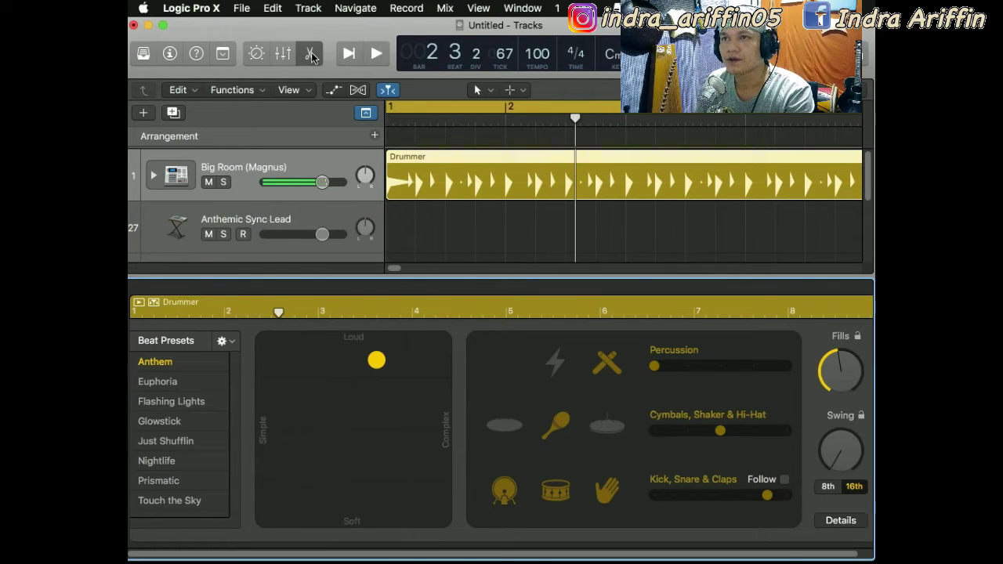
- Close the Drummer editor and play the project from the beginning
{"action": "key", "text": "e"}
{"action": "key", "text": "Return"}
{"action": "key", "text": "space"}
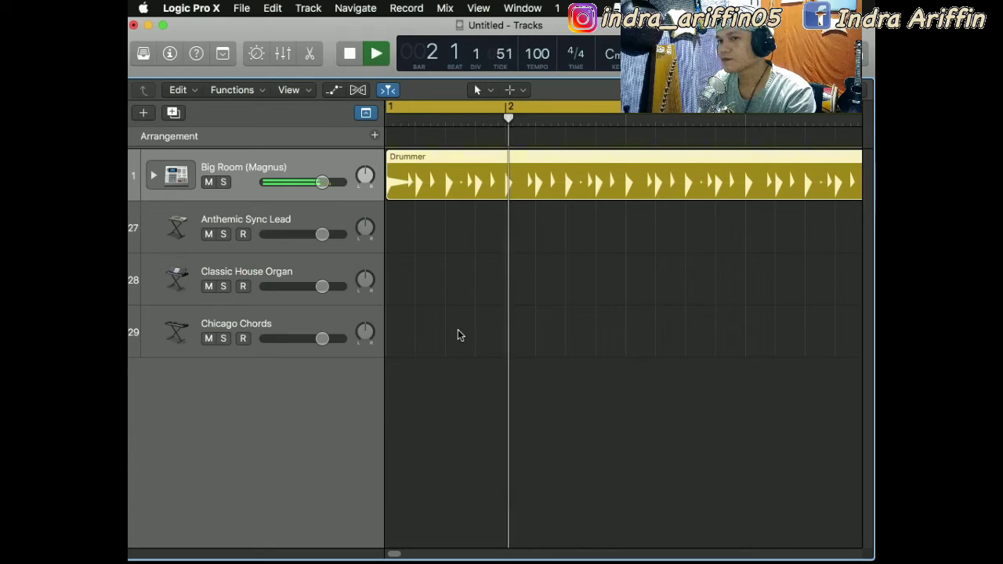
- Audition the three synth tracks and move the Classic House Organ track above the Anthemic Sync Lead track
{"action": "key", "text": "space"}
{"action": "left_click", "coordinate": [334, 225]}
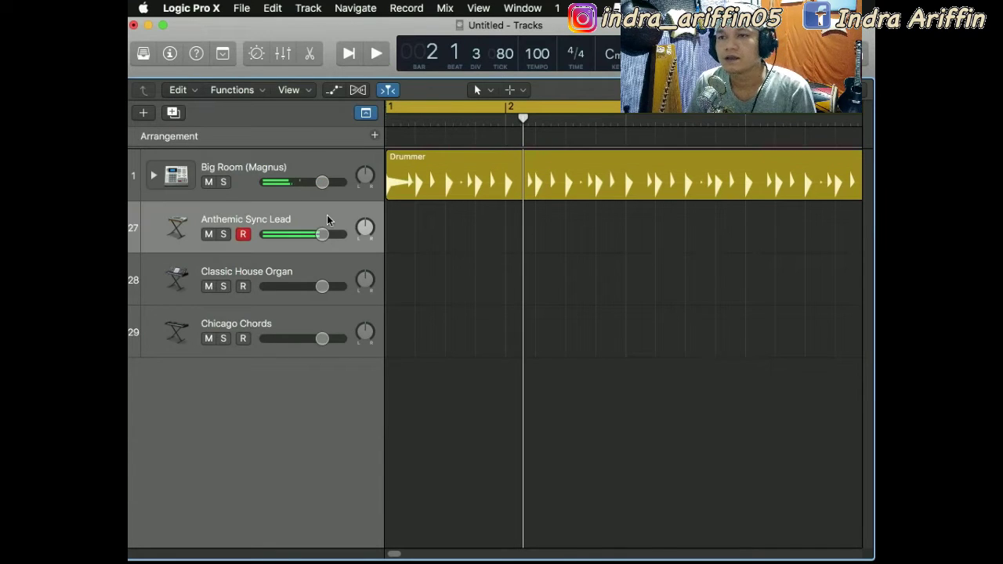
{"action": "left_click", "coordinate": [313, 270]}
{"action": "left_click", "coordinate": [290, 315]}
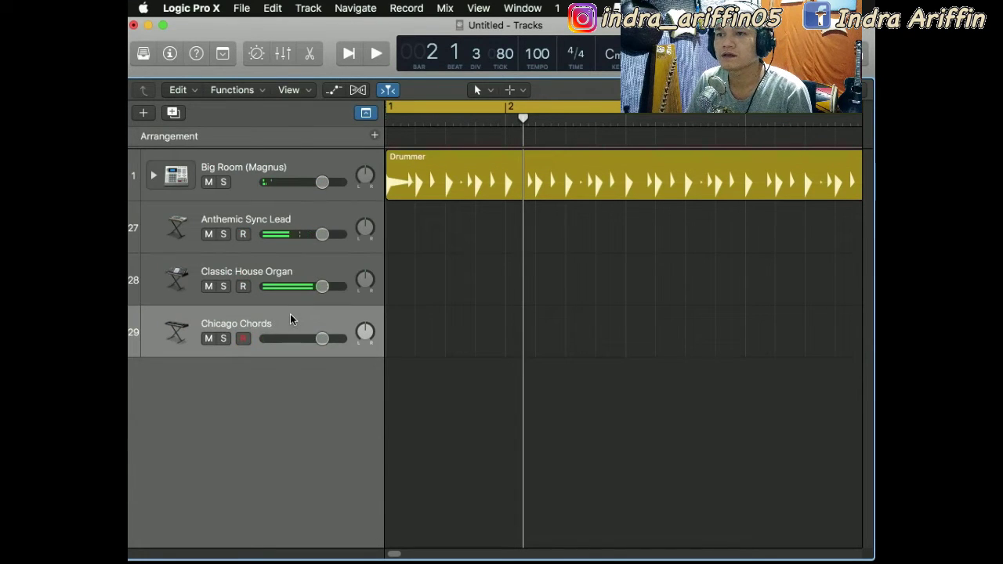
{"action": "left_click", "coordinate": [309, 262]}
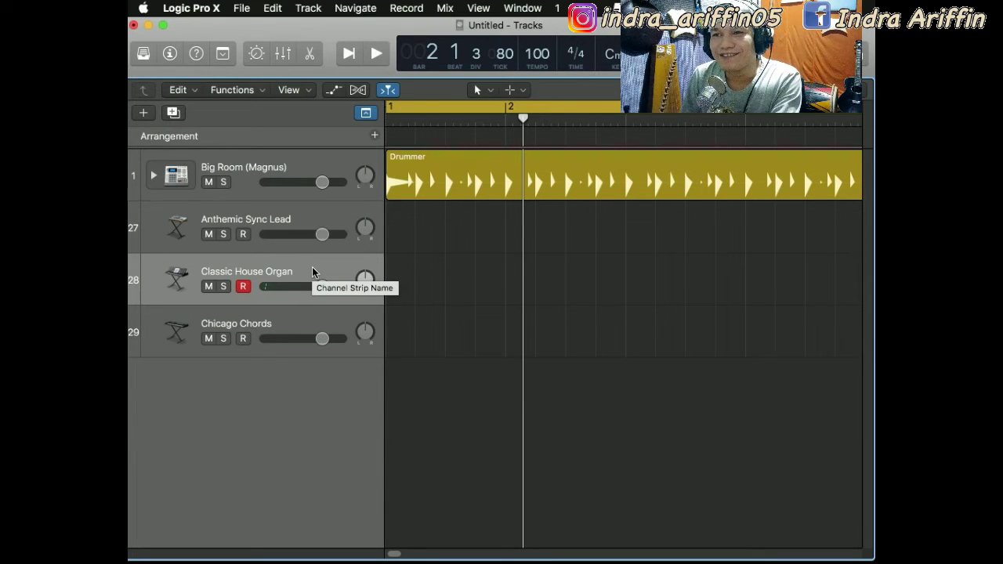
{"action": "left_click_drag", "start_coordinate": [312, 271], "coordinate": [314, 221]}
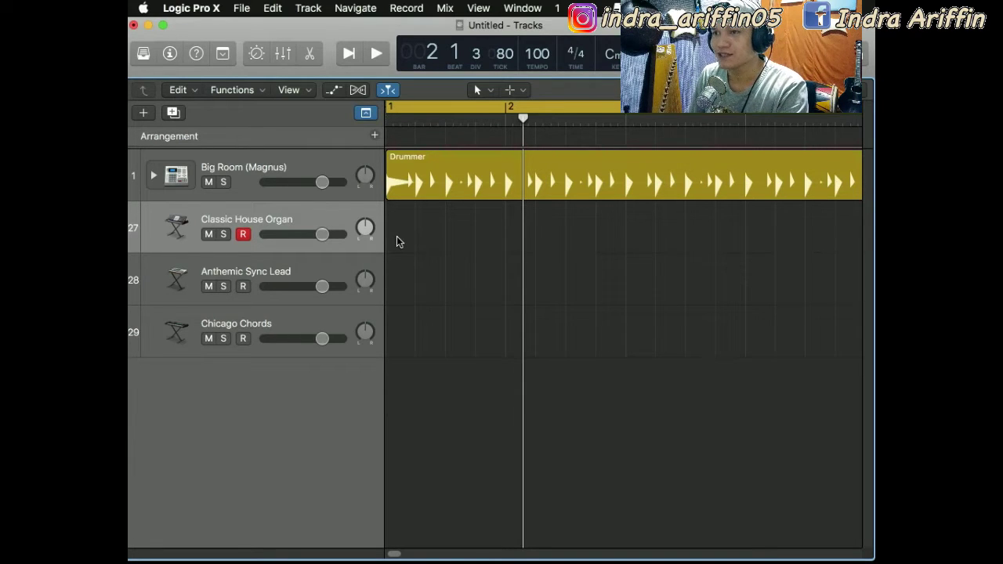
- Set the secondary tool to Pencil, create an empty region at bar 1 on the Classic House Organ track, and open it in the Piano Roll
{"action": "left_click", "coordinate": [524, 93]}
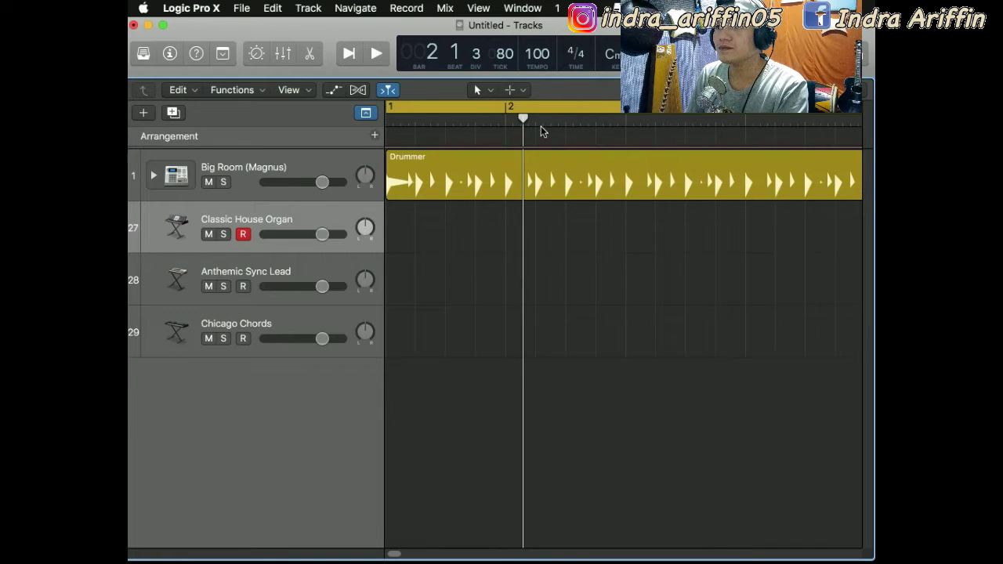
{"action": "left_click", "coordinate": [522, 90]}
{"action": "left_click", "coordinate": [395, 243]}
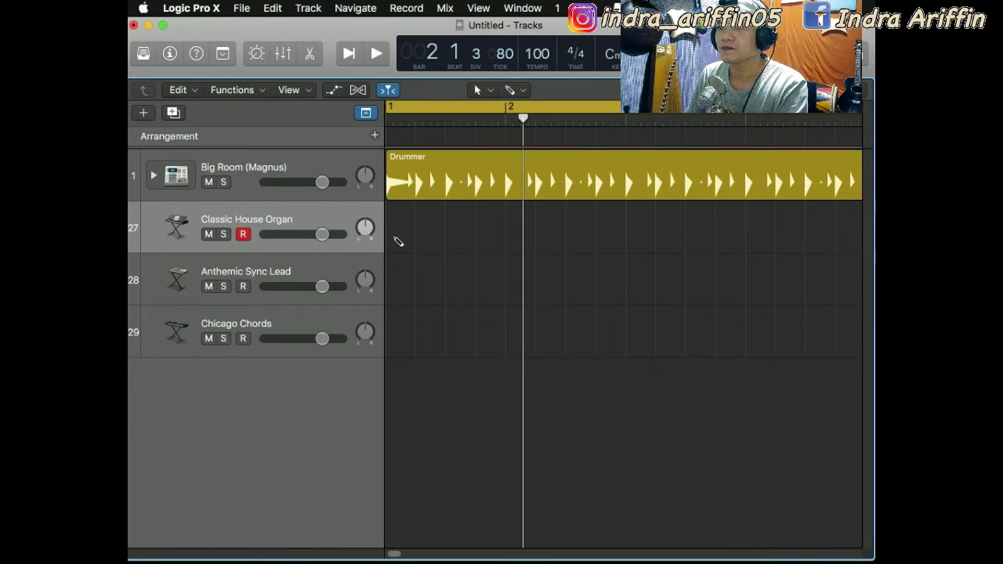
{"action": "left_click", "coordinate": [437, 249], "text": "super"}
{"action": "double_click", "coordinate": [429, 232]}
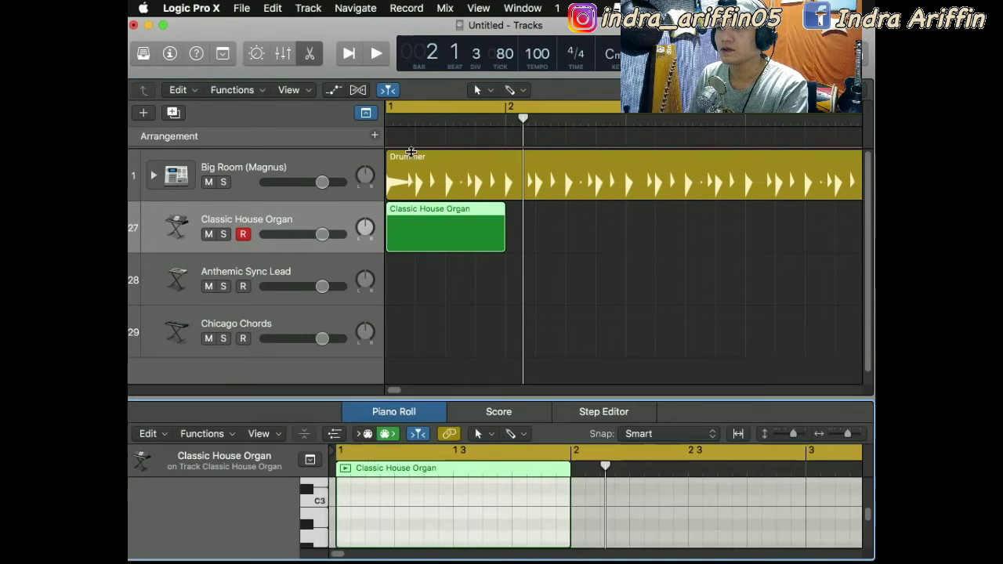
- Play and stop the drum beat from bar 1 to get the timing for the organ part
{"action": "left_click", "coordinate": [390, 119]}
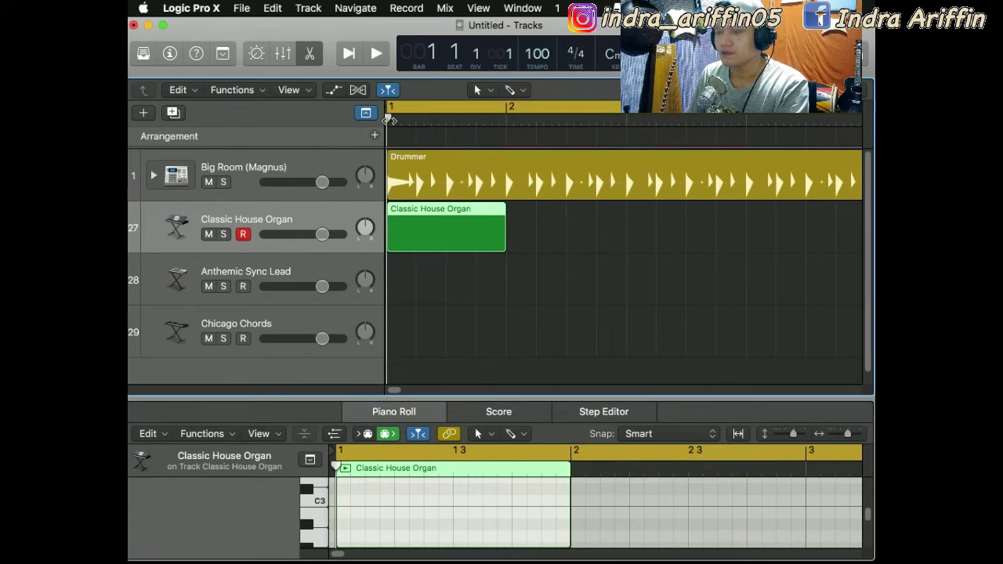
{"action": "key", "text": "space"}
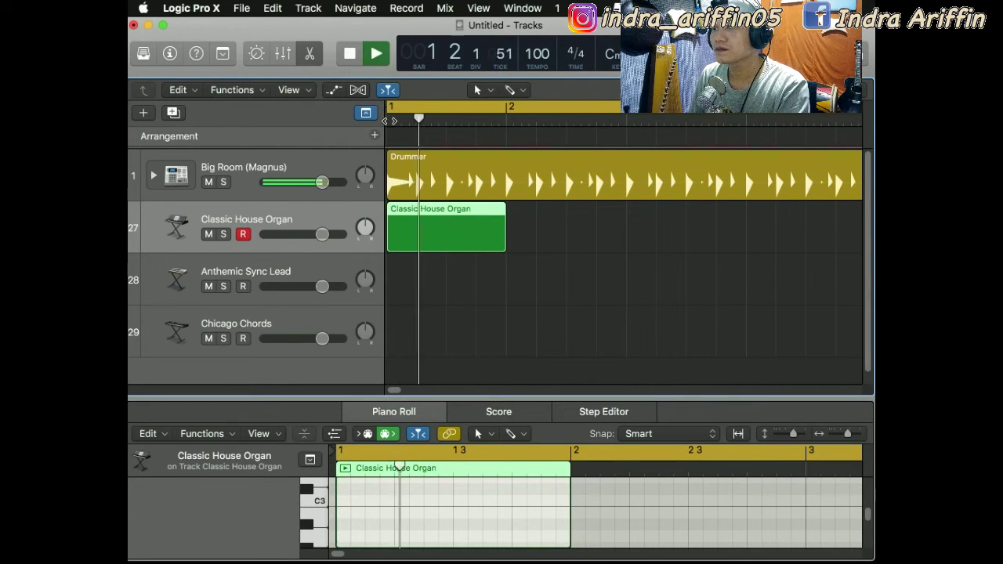
{"action": "left_click", "coordinate": [376, 53]}
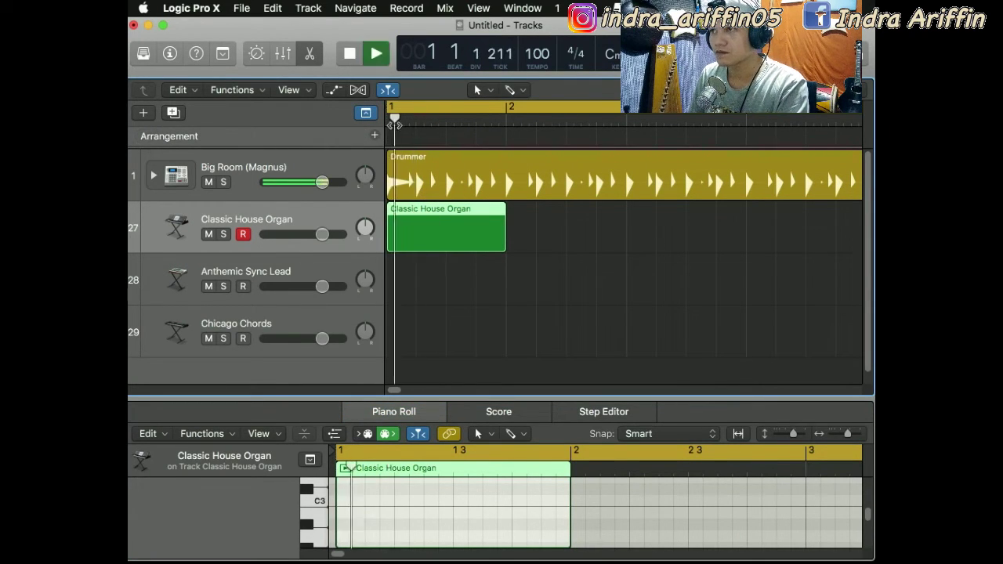
{"action": "key", "text": "space"}
{"action": "right_click", "coordinate": [739, 106]}
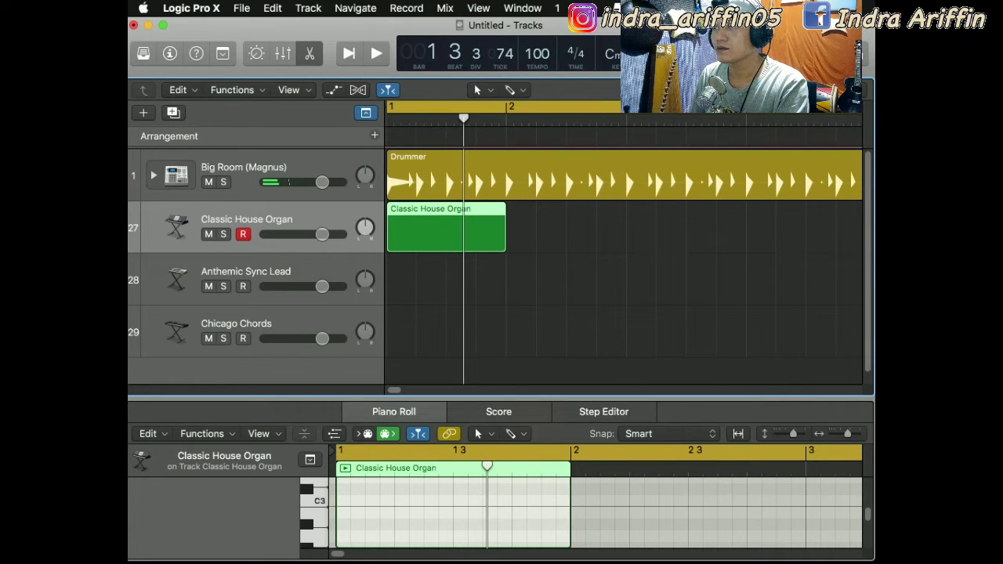
{"action": "key", "text": "space"}
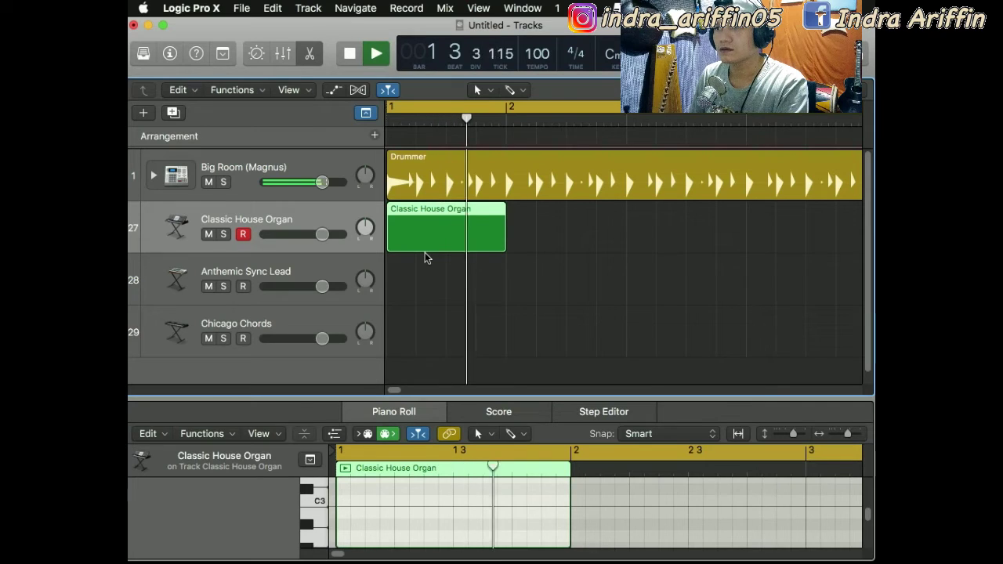
{"action": "key", "text": "space"}
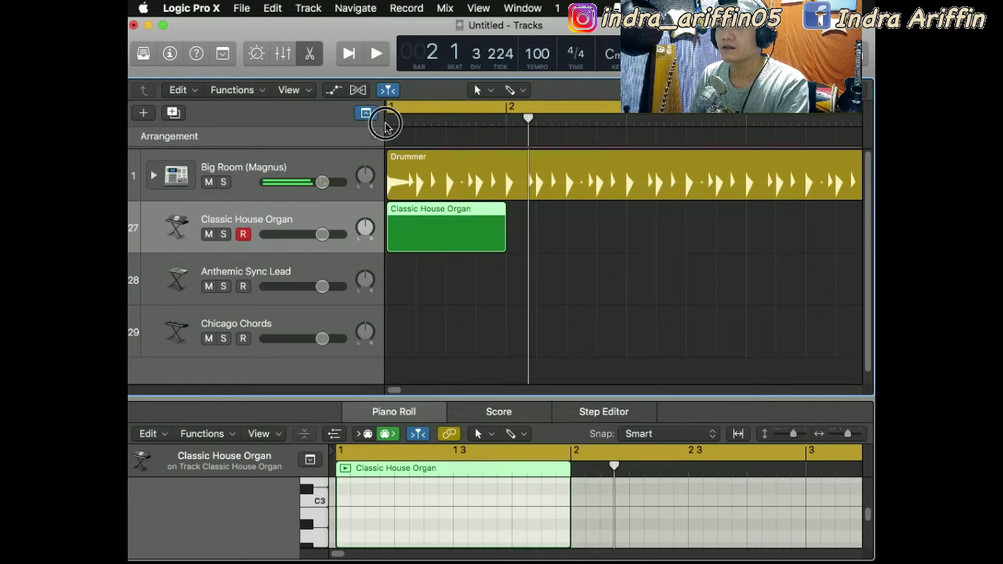
- Record a repeated single-note eighth-note part on the Classic House Organ track from bar 1 until just past bar 2
{"action": "left_click", "coordinate": [389, 120]}
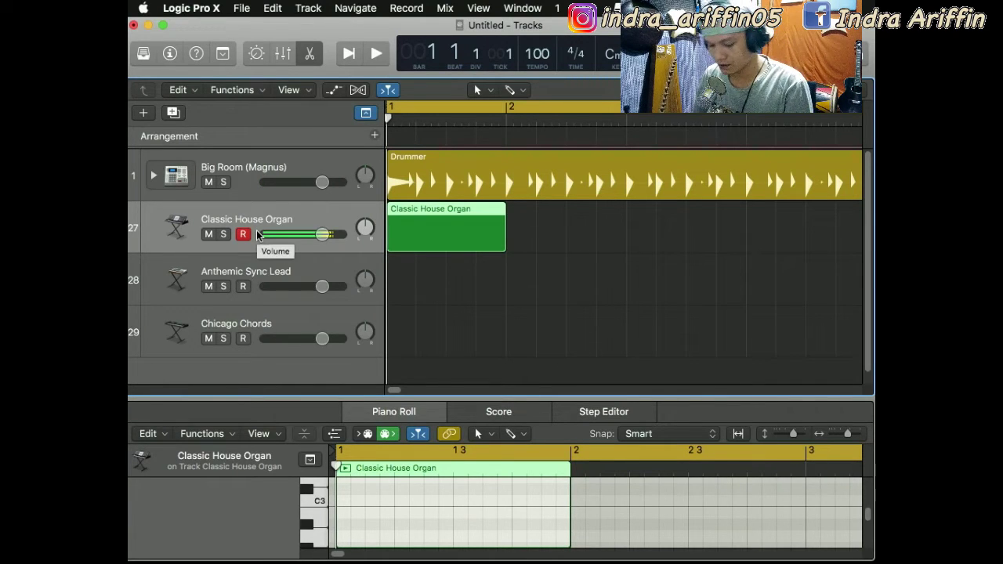
{"action": "key", "text": "r"}
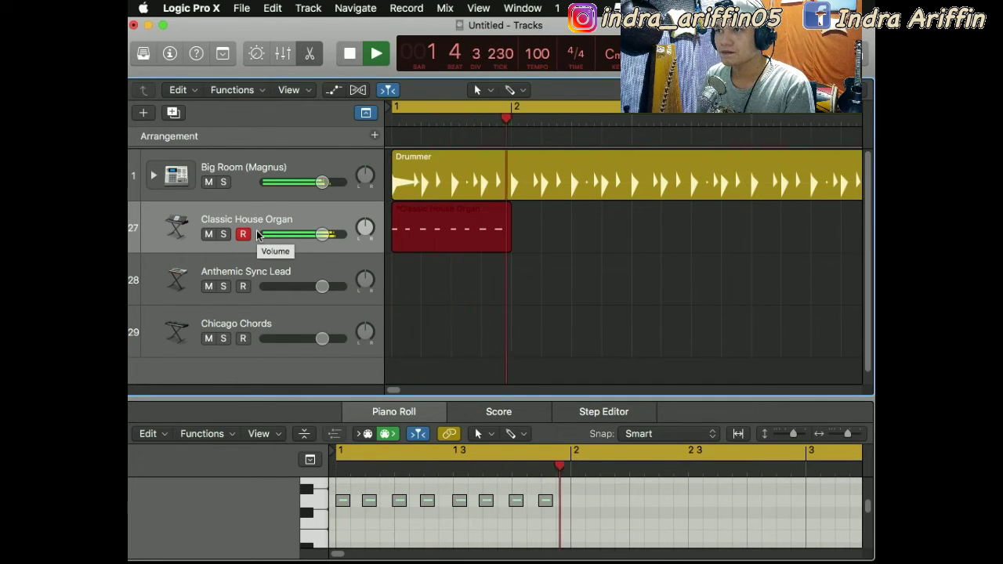
{"action": "key", "text": "space"}
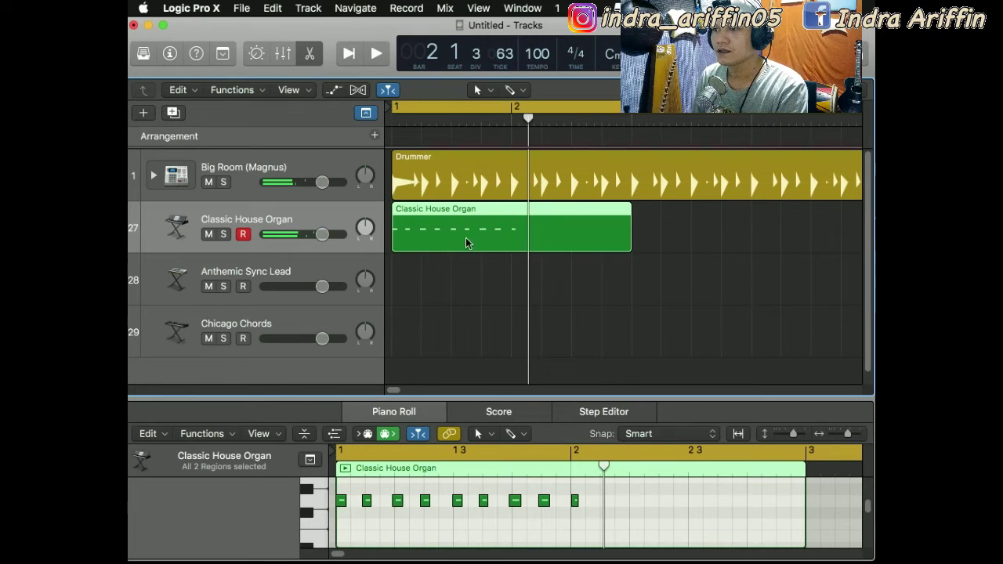
- Quantize all recorded Classic House Organ notes and delete the extra note at bar 2
{"action": "left_click", "coordinate": [399, 520]}
{"action": "key", "text": "super+a"}
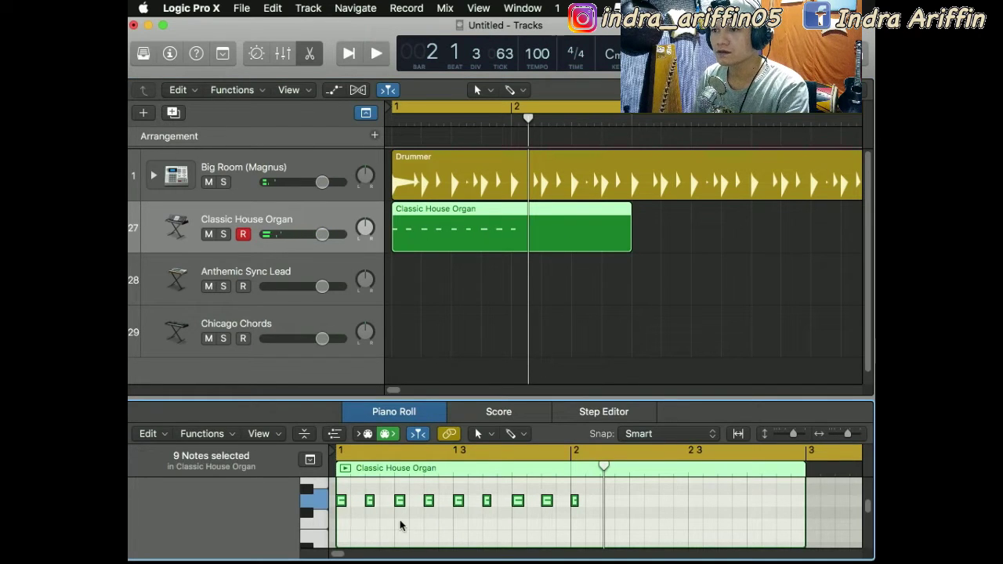
{"action": "left_click_drag", "start_coordinate": [610, 519], "coordinate": [557, 488]}
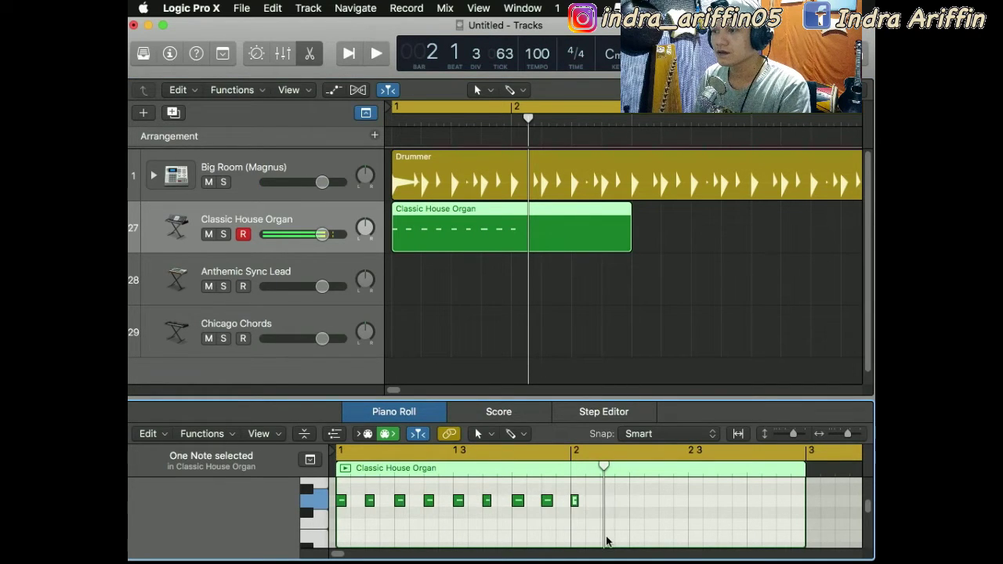
{"action": "key", "text": "Delete"}
- Shorten the Classic House Organ region to one bar and loop it to bar 9, level with the Drummer region's end
{"action": "left_click_drag", "start_coordinate": [630, 235], "coordinate": [514, 243]}
{"action": "left_click_drag", "start_coordinate": [517, 216], "coordinate": [744, 238]}
{"action": "key", "text": "super+Left"}
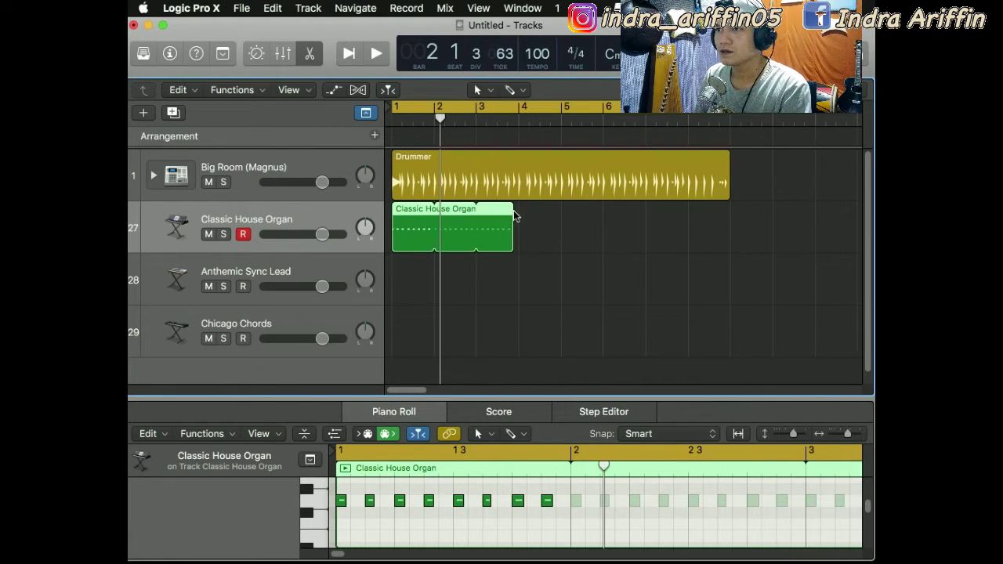
{"action": "left_click_drag", "start_coordinate": [513, 210], "coordinate": [737, 232]}
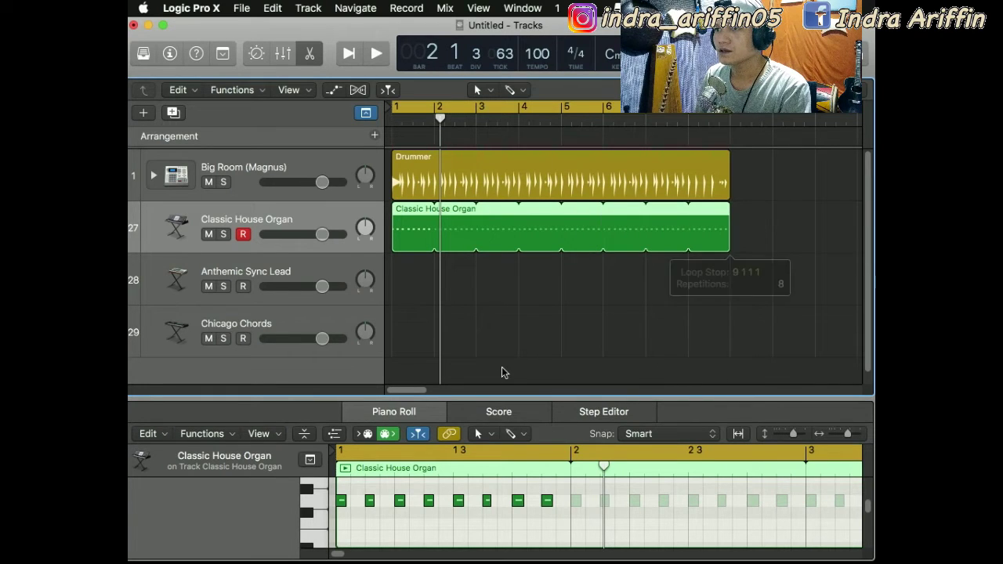
- Play the looped organ part with the drums from bar 1 to check them together
{"action": "key", "text": "Return"}
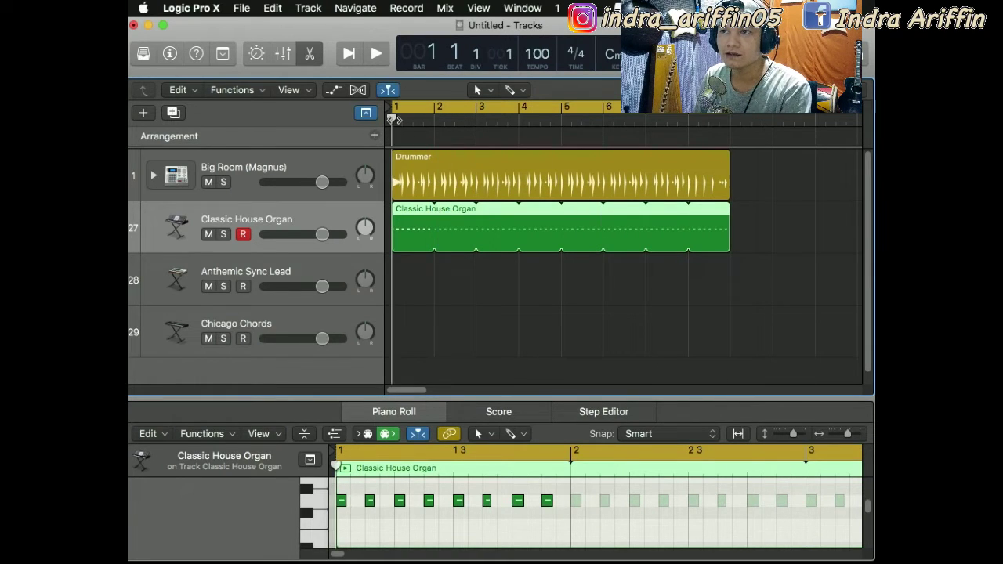
{"action": "key", "text": "space"}
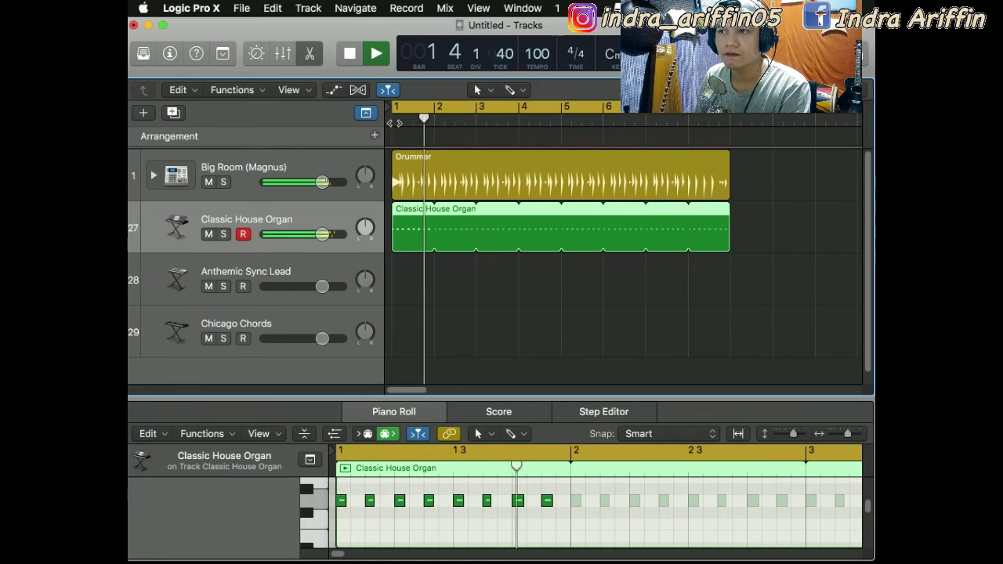
{"action": "key", "text": "space"}
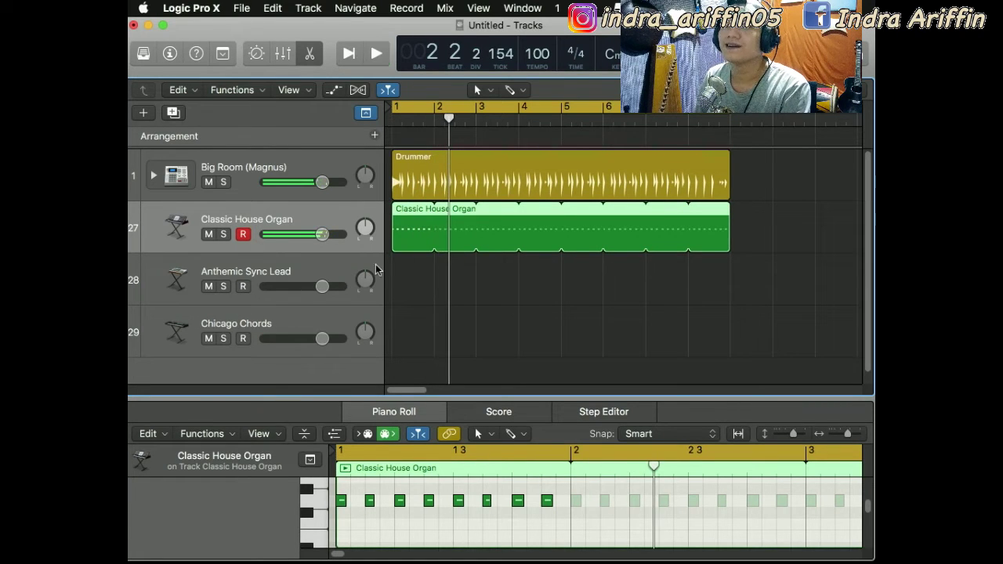
- Record a melody on the Anthemic Sync Lead track from bar 1 until just past bar 3
{"action": "left_click", "coordinate": [346, 258]}
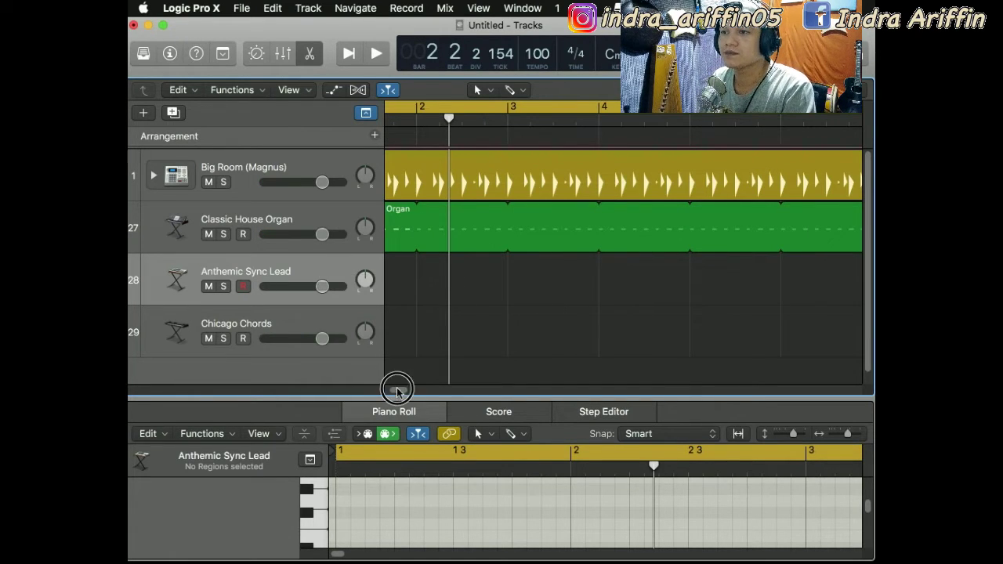
{"action": "scroll", "coordinate": [386, 393], "scroll_direction": "up", "scroll_amount": 3}
{"action": "left_click", "coordinate": [394, 118]}
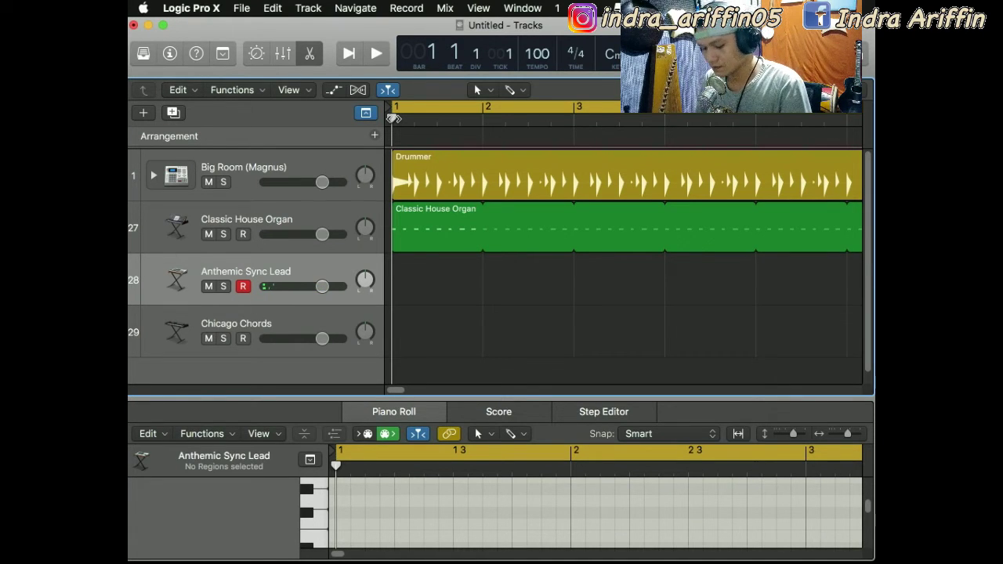
{"action": "key", "text": "r"}
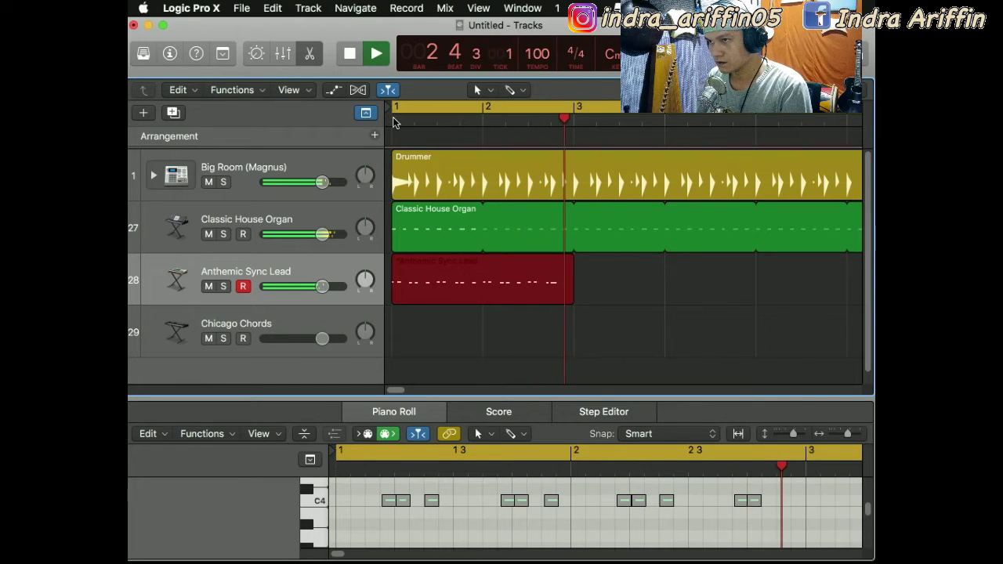
{"action": "key", "text": "space"}
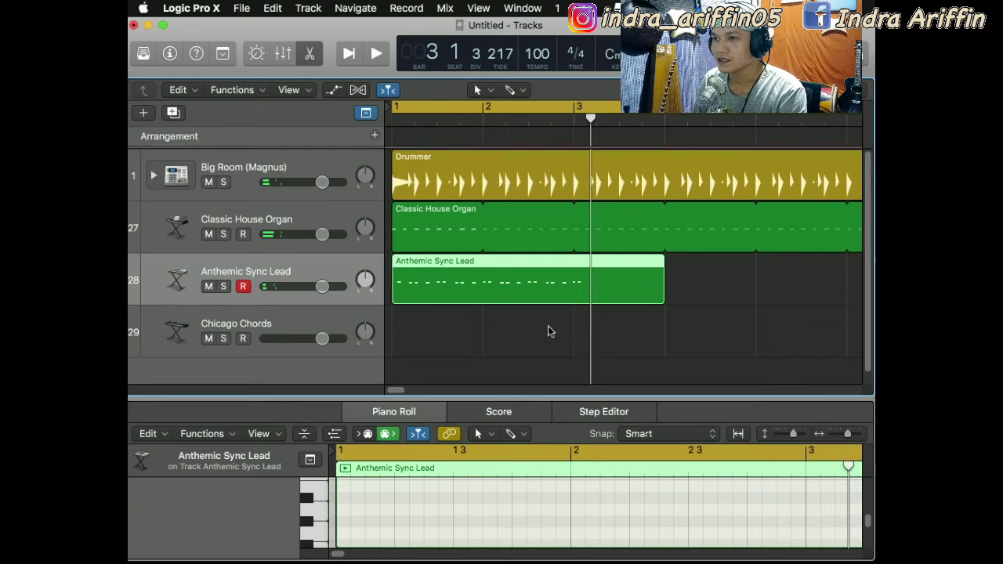
- Quantize all the recorded Anthemic Sync Lead notes and play the melody back with the other tracks
{"action": "left_click", "coordinate": [533, 290]}
{"action": "left_click", "coordinate": [516, 499]}
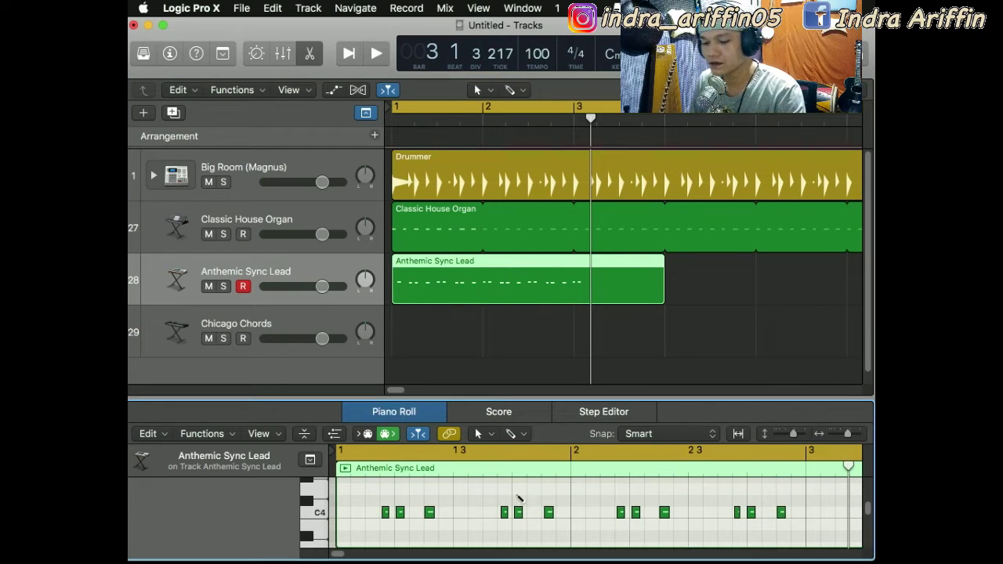
{"action": "key", "text": "super+a"}
{"action": "key", "text": "q"}
{"action": "key", "text": "space"}
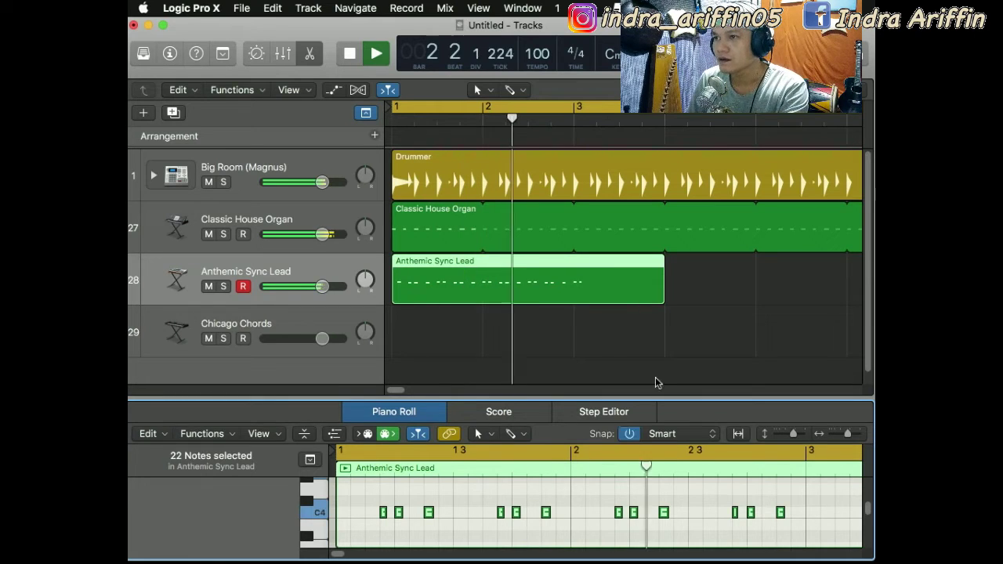
{"action": "key", "text": "space"}
- Delete the stray higher note just after beat 3 of bar 2 in the Anthemic Sync Lead melody and play it back
{"action": "scroll", "coordinate": [670, 506], "scroll_direction": "up", "scroll_amount": 3}
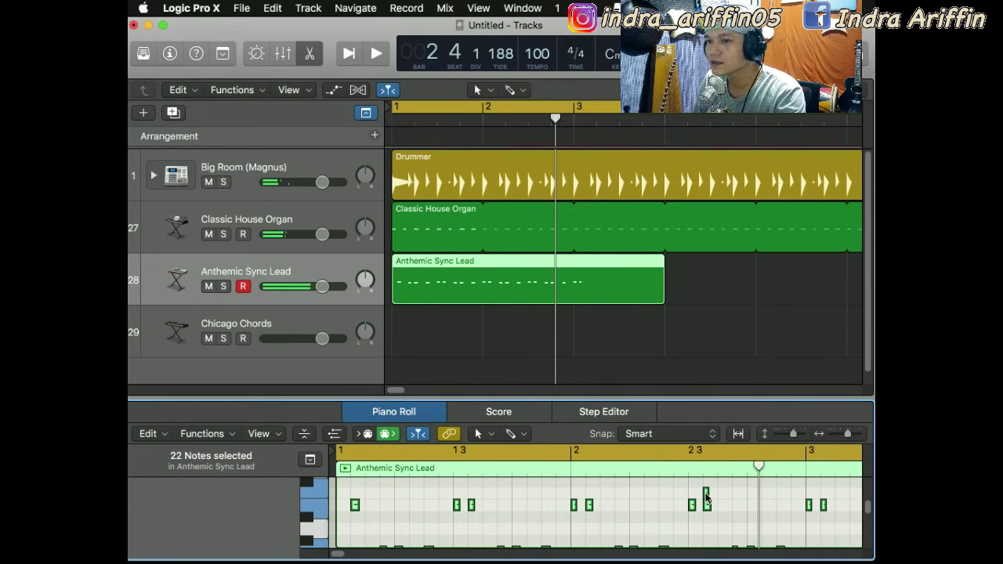
{"action": "left_click", "coordinate": [706, 496]}
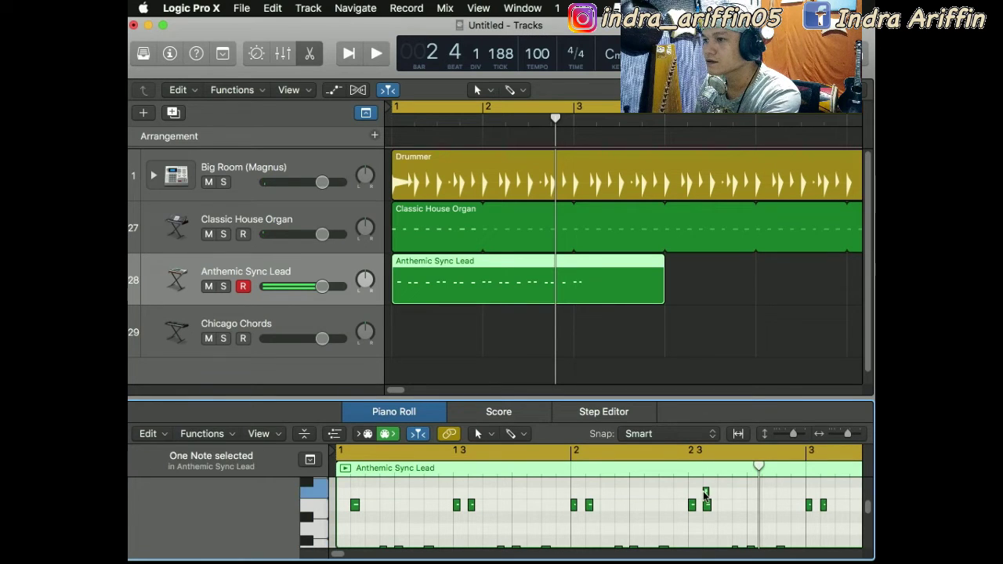
{"action": "key", "text": "alt+Down"}
{"action": "key", "text": "space"}
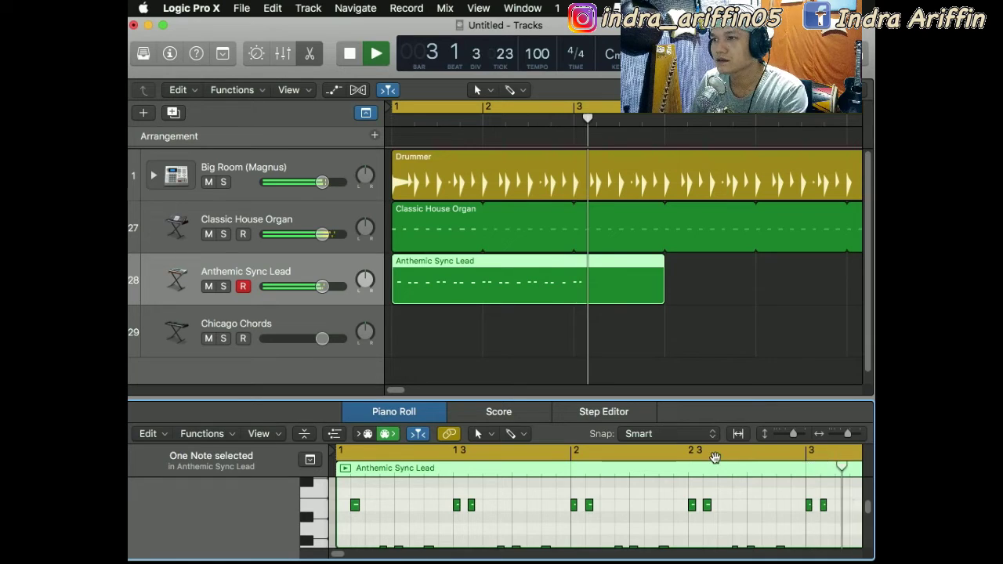
{"action": "key", "text": "space"}
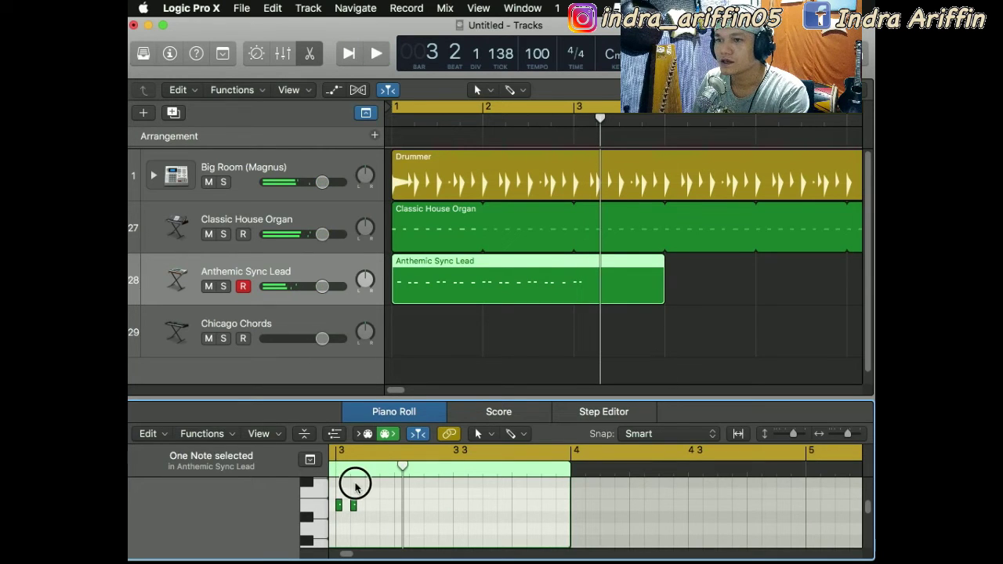
- Delete the two Anthemic Sync Lead notes at the start of bar 3 and shorten the region to two bars
{"action": "left_click_drag", "start_coordinate": [355, 486], "coordinate": [335, 524]}
{"action": "key", "text": "Delete"}
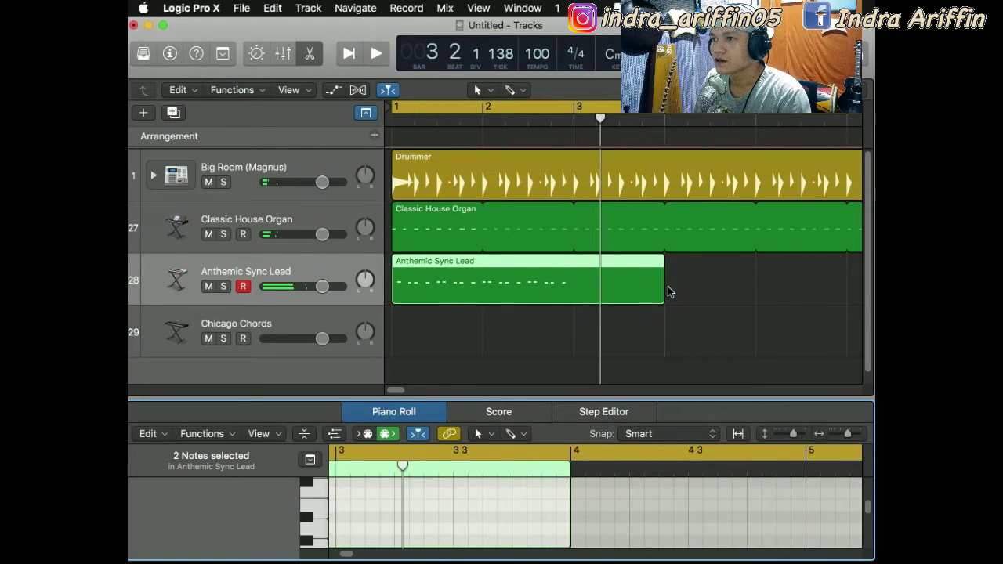
{"action": "left_click_drag", "start_coordinate": [668, 292], "coordinate": [573, 293]}
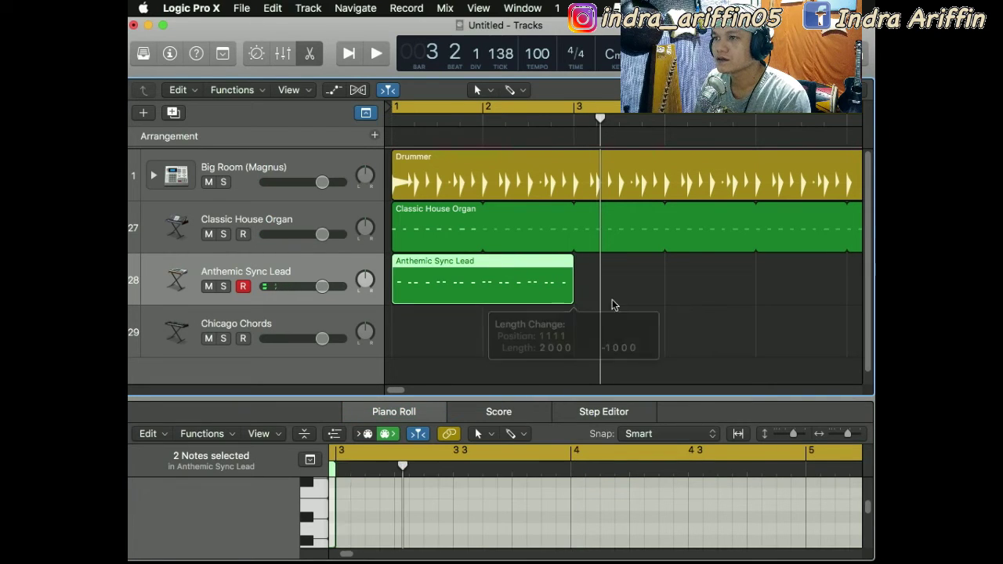
- Loop the two-bar Anthemic Sync Lead region until it ends together with the Drummer region at bar 9
{"action": "key", "text": "super+Left"}
{"action": "key", "text": "super+Left"}
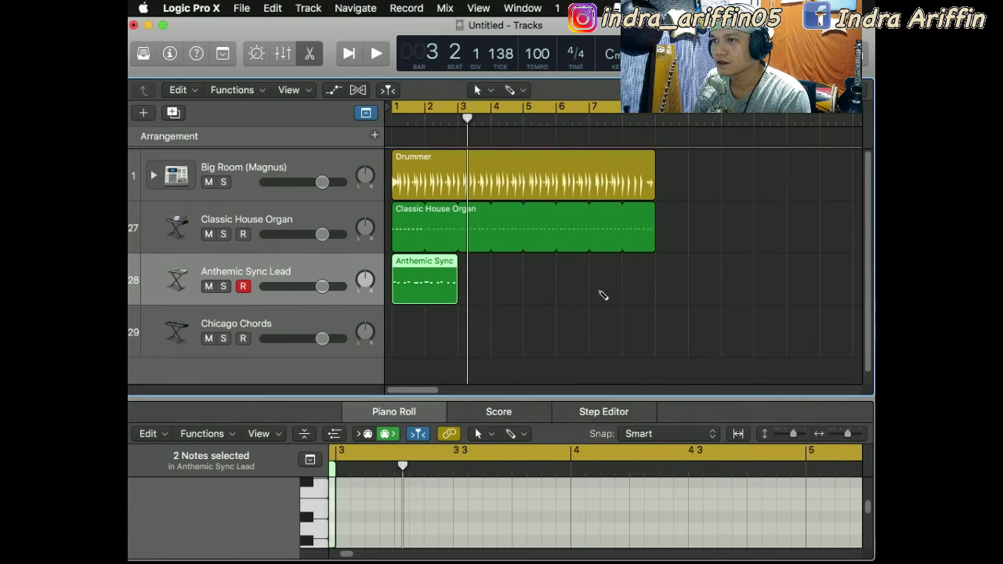
{"action": "left_click_drag", "start_coordinate": [464, 264], "coordinate": [652, 278]}
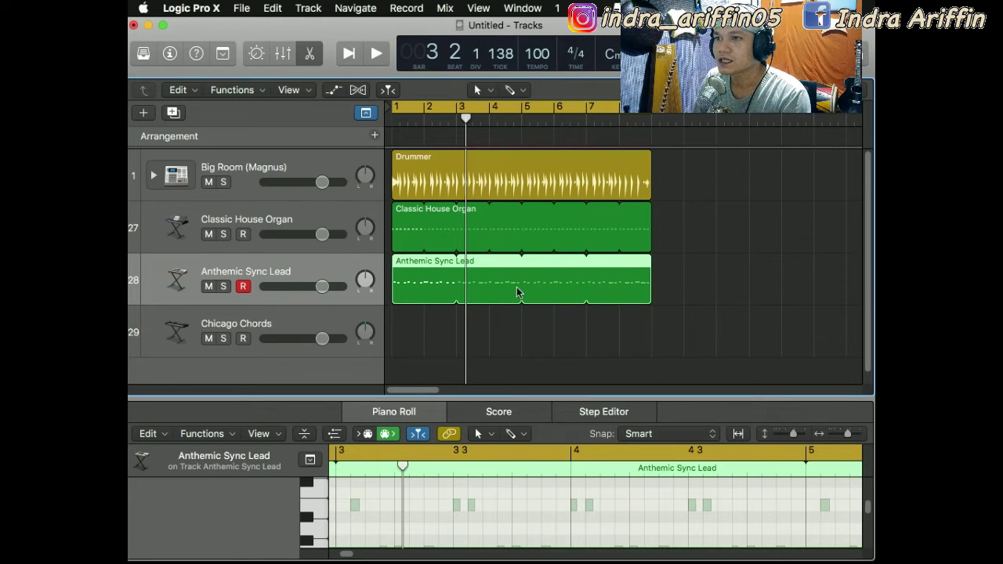
- Stagger the entries by moving Anthemic Sync Lead to bar 3 and Classic House Organ to bar 2, trimming both loops to the Drummer region's end
{"action": "left_click_drag", "start_coordinate": [424, 268], "coordinate": [483, 265]}
{"action": "left_click_drag", "start_coordinate": [431, 221], "coordinate": [469, 218]}
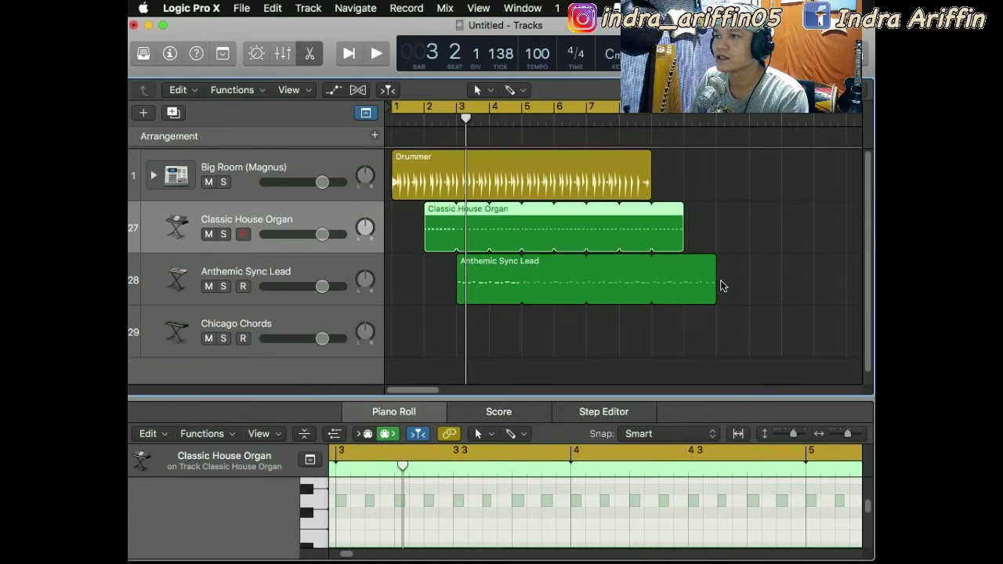
{"action": "left_click_drag", "start_coordinate": [684, 228], "coordinate": [651, 225]}
{"action": "left_click_drag", "start_coordinate": [713, 283], "coordinate": [651, 288]}
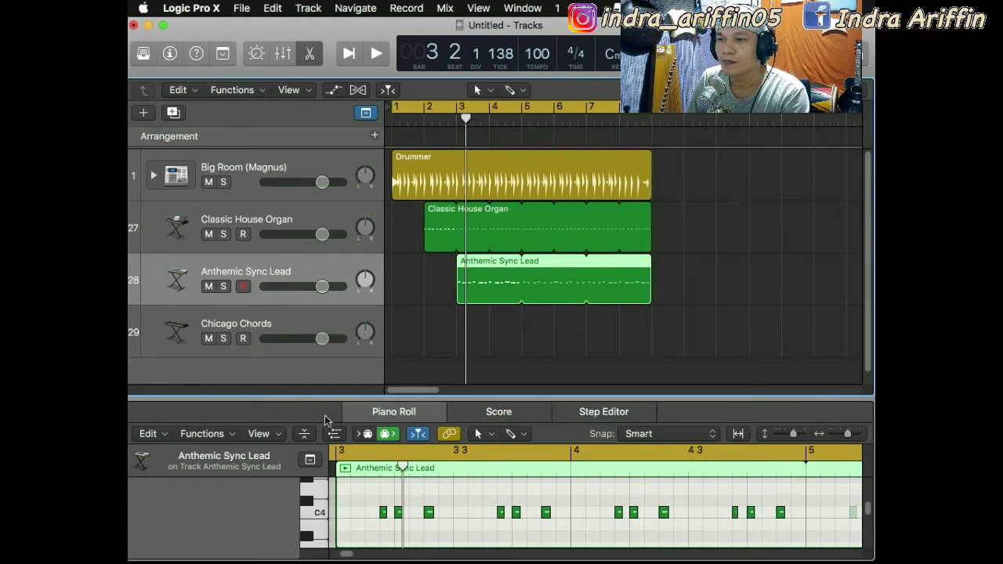
- Record a part on the Chicago Chords track from bar 1 to the end of the Drummer region
{"action": "left_click", "coordinate": [306, 326]}
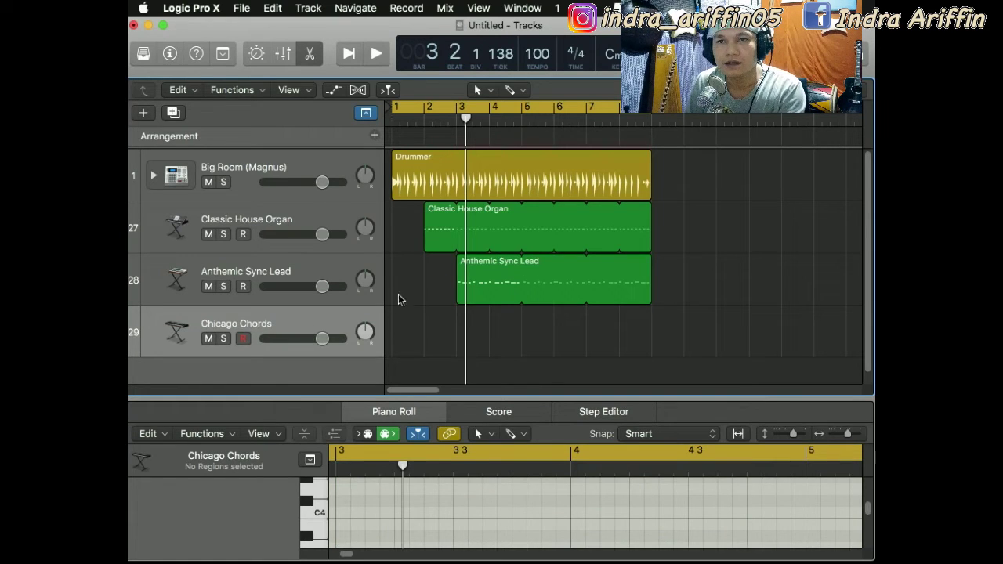
{"action": "left_click", "coordinate": [394, 119]}
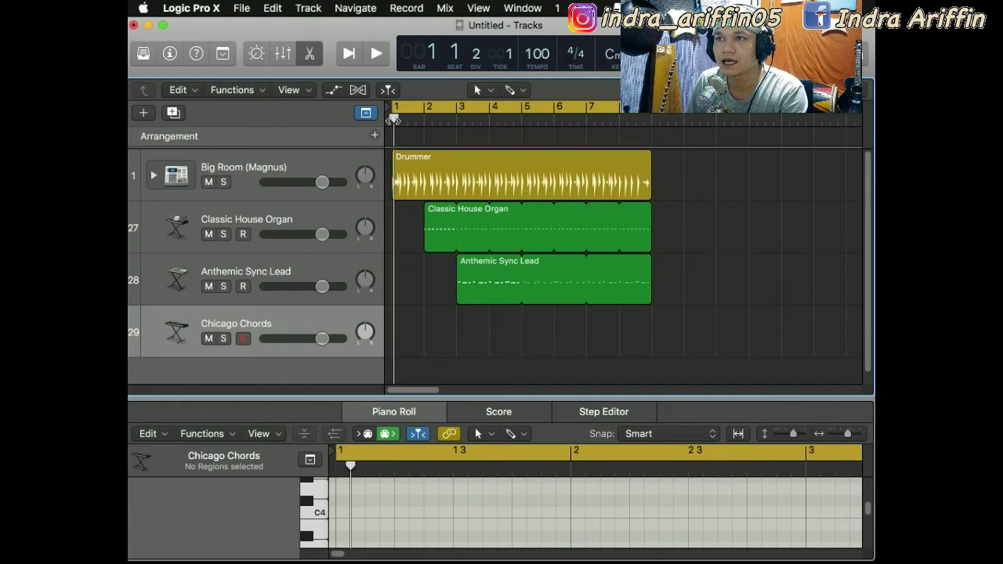
{"action": "left_click", "coordinate": [392, 119]}
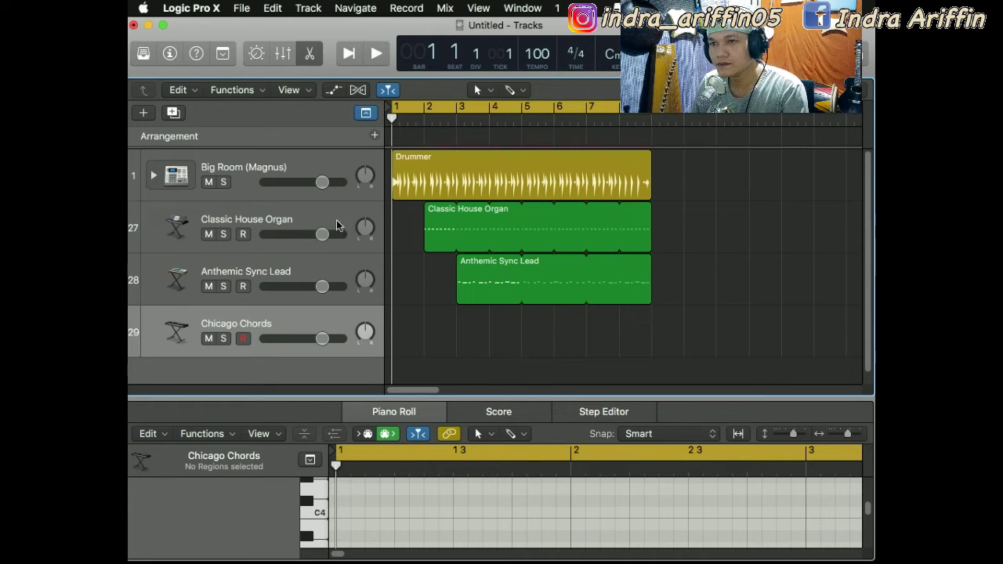
{"action": "left_click", "coordinate": [243, 339]}
{"action": "key", "text": "r"}
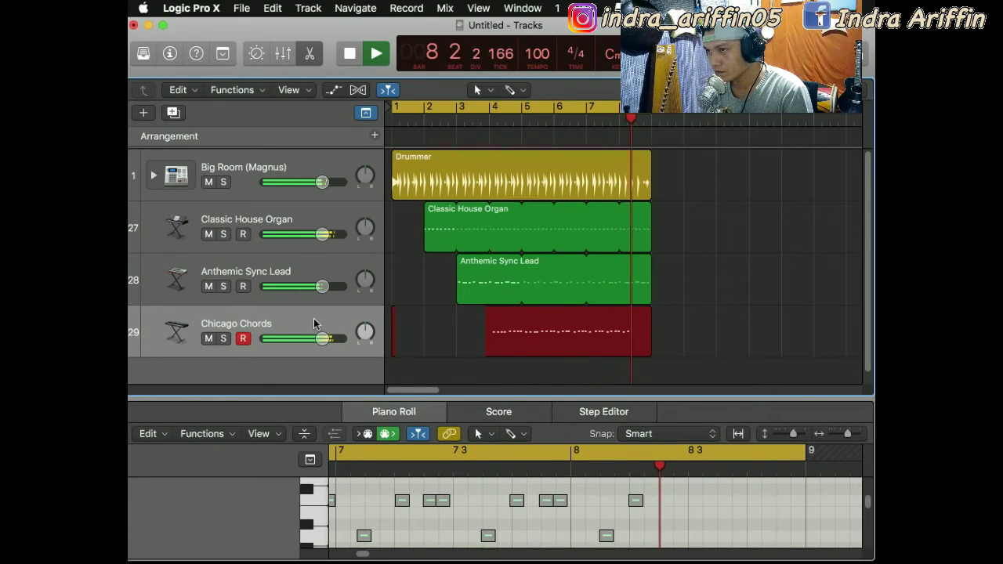
{"action": "key", "text": "space"}
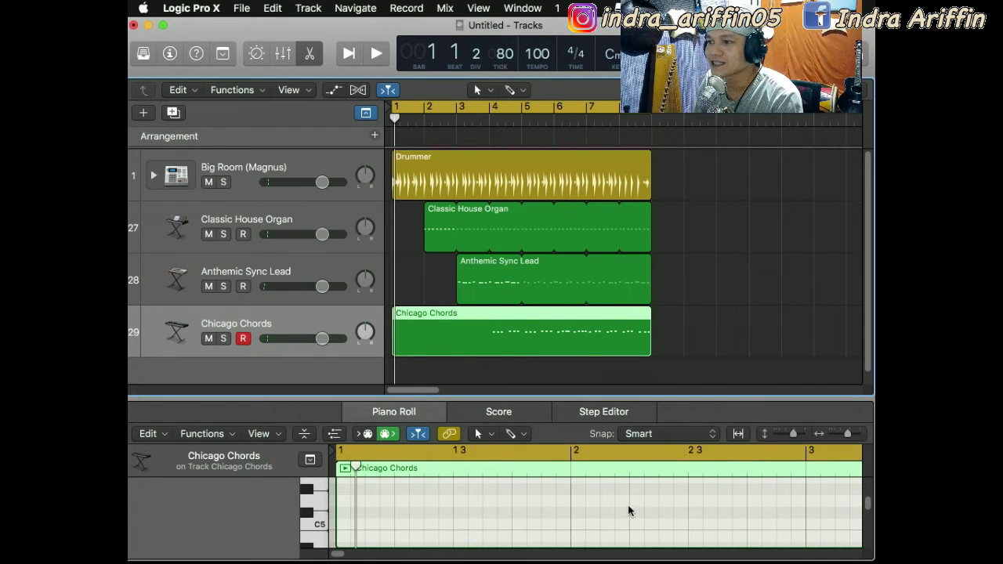
- Look through the pitch range of the Chicago Chords region in an enlarged Piano Roll to locate the recorded notes
{"action": "left_click", "coordinate": [710, 351]}
{"action": "left_click", "coordinate": [579, 340]}
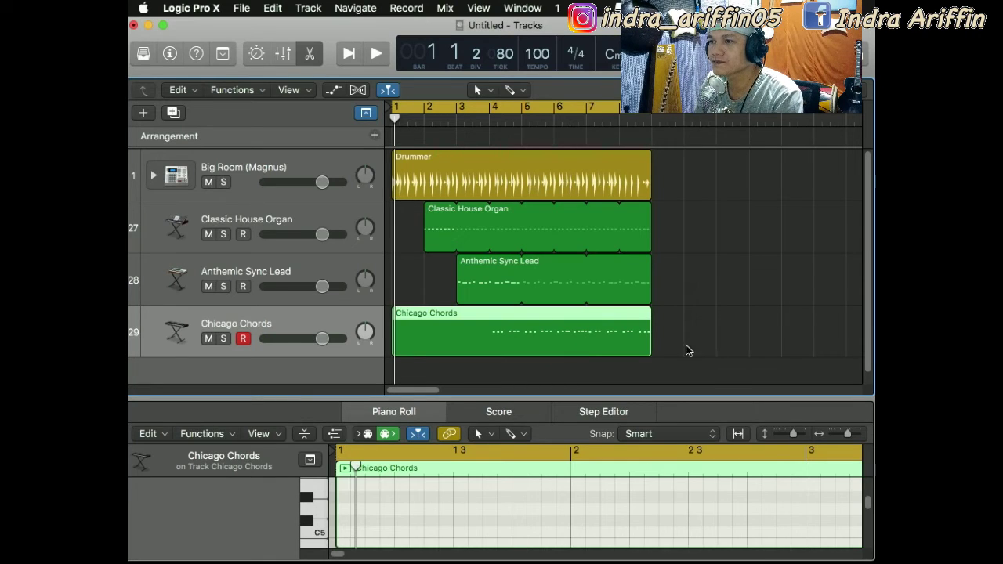
{"action": "double_click", "coordinate": [514, 339]}
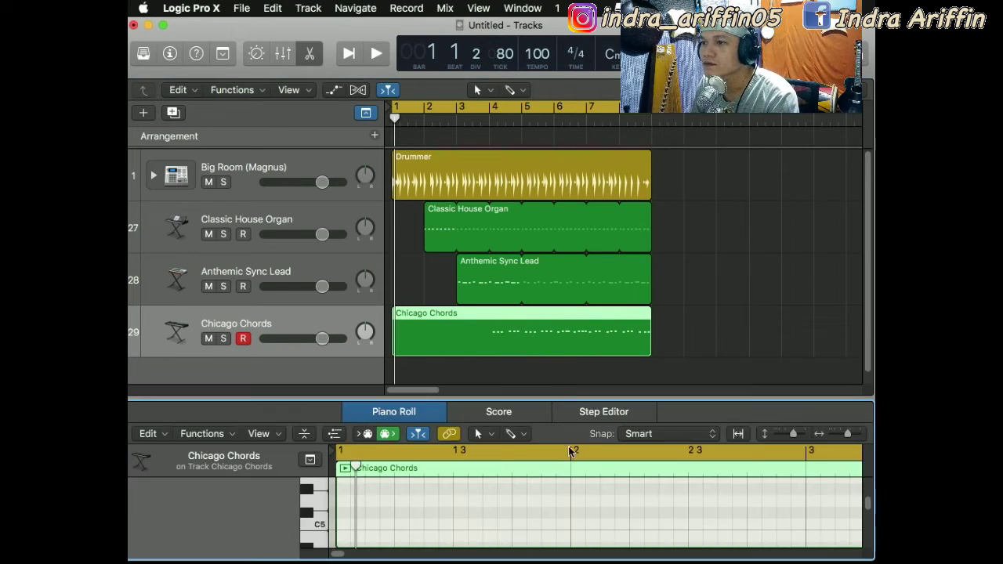
{"action": "scroll", "coordinate": [595, 510], "scroll_direction": "up", "scroll_amount": 3}
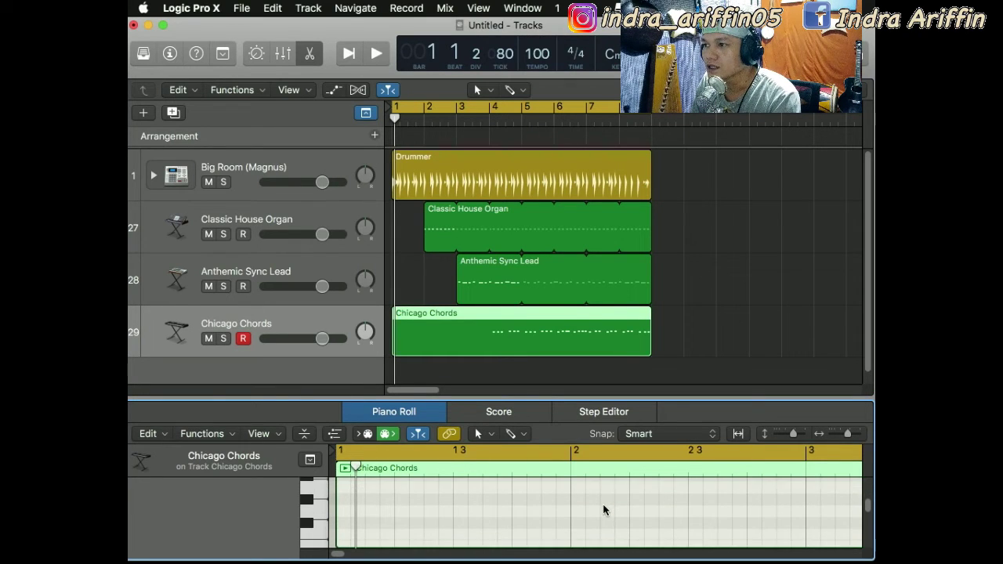
{"action": "scroll", "coordinate": [603, 504], "scroll_direction": "up", "scroll_amount": 2}
{"action": "left_click", "coordinate": [747, 279]}
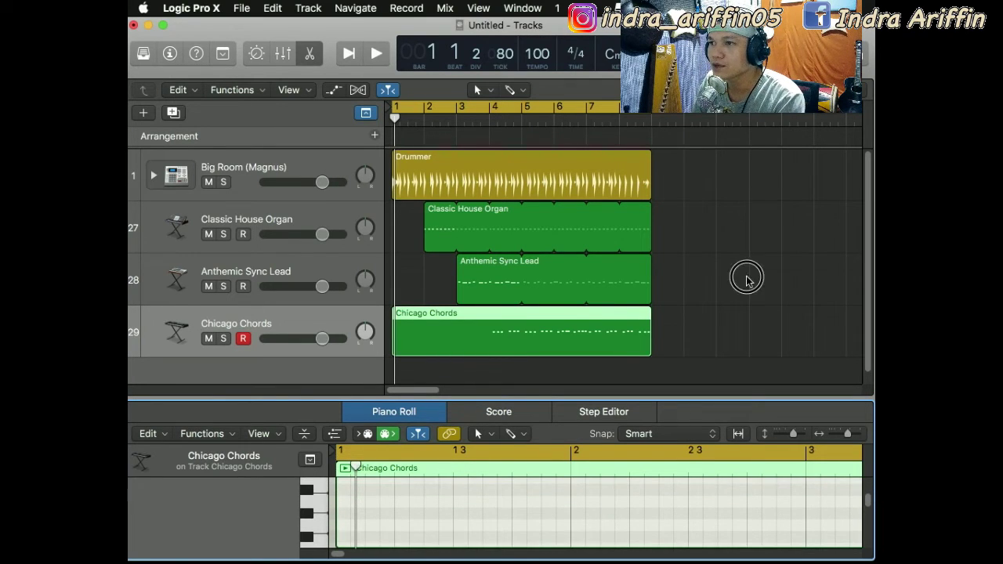
{"action": "left_click", "coordinate": [612, 338]}
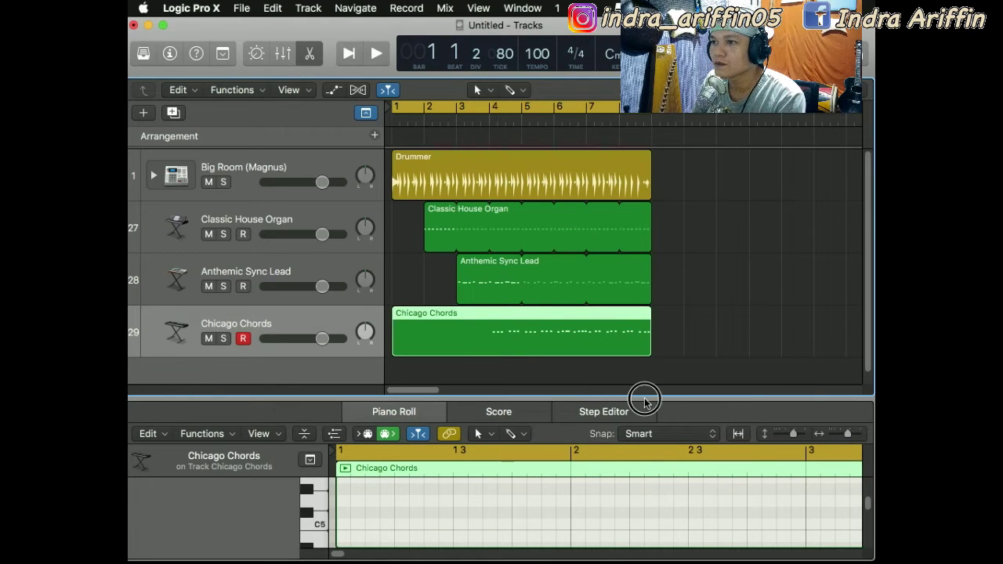
{"action": "left_click_drag", "start_coordinate": [644, 400], "coordinate": [612, 246]}
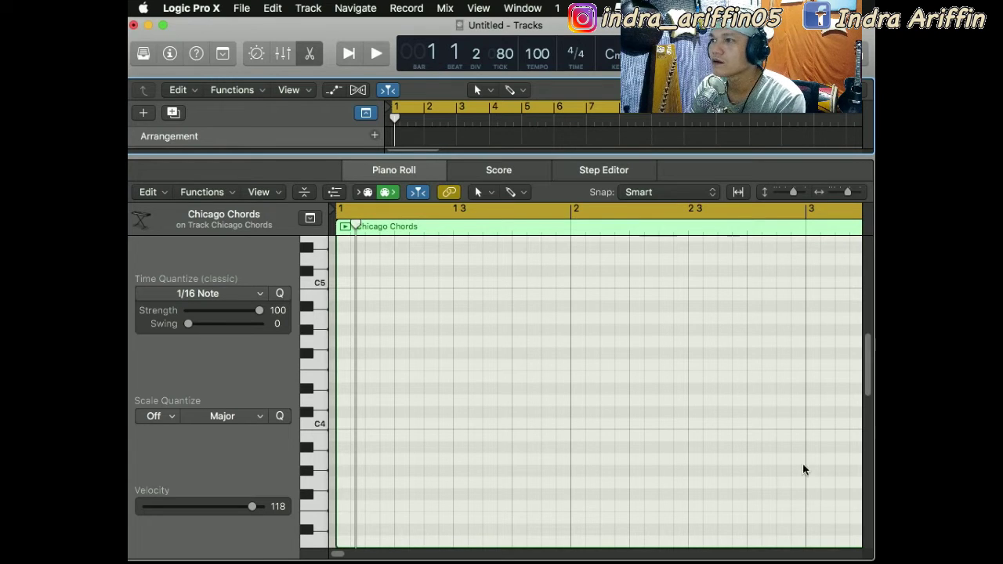
{"action": "left_click_drag", "start_coordinate": [868, 366], "coordinate": [860, 192]}
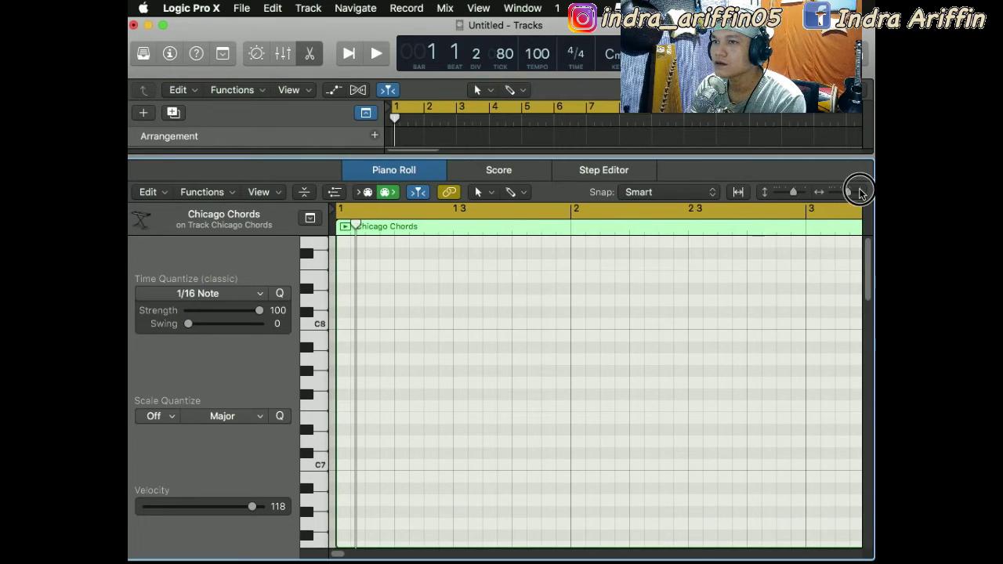
{"action": "left_click", "coordinate": [762, 137]}
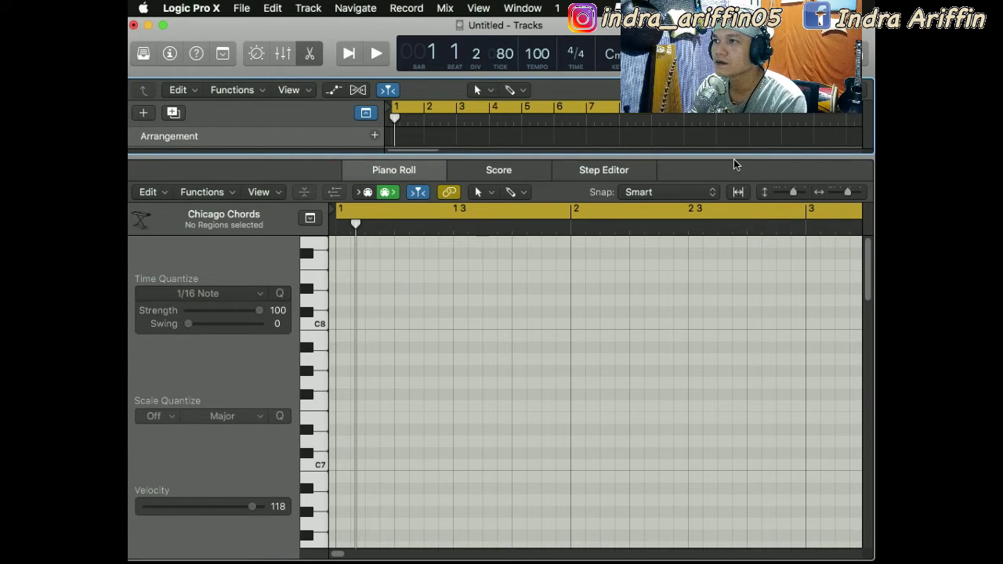
{"action": "left_click_drag", "start_coordinate": [735, 157], "coordinate": [769, 388]}
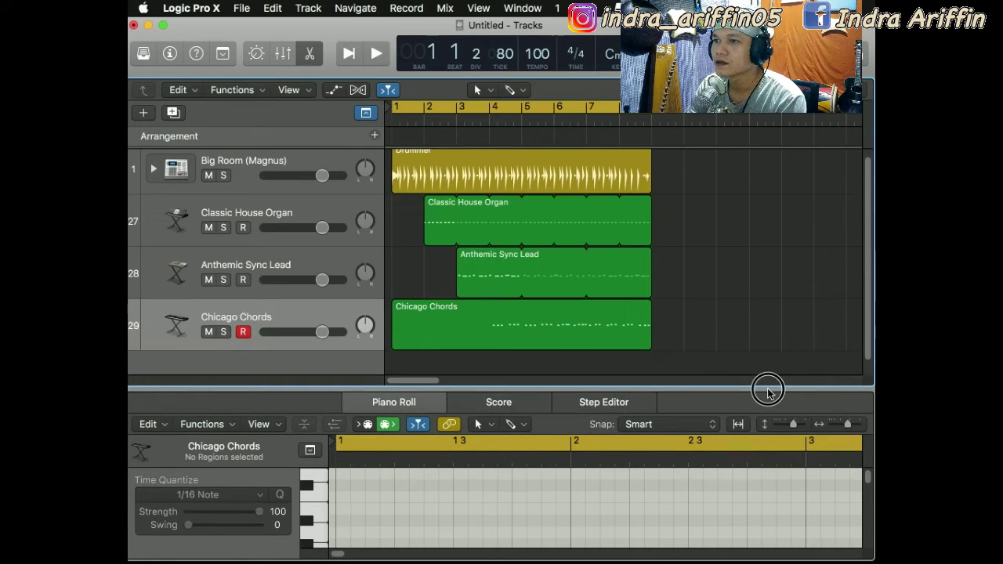
- Quantize all recorded Chicago Chords notes to 1/16 Note and play them back from beat 2 of bar 6
{"action": "left_click", "coordinate": [561, 330]}
{"action": "left_click_drag", "start_coordinate": [619, 389], "coordinate": [609, 105]}
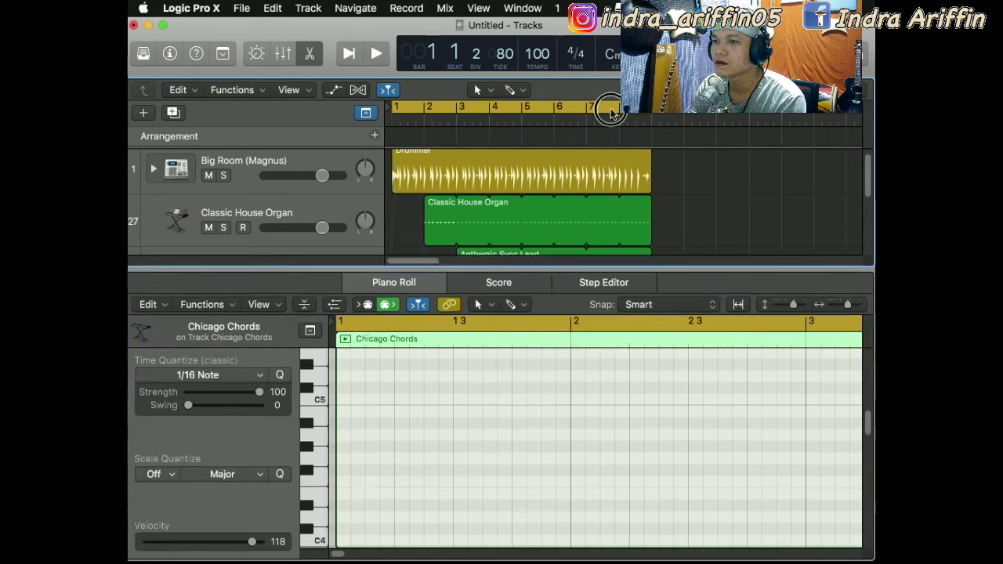
{"action": "scroll", "coordinate": [592, 388], "scroll_direction": "down", "scroll_amount": 10}
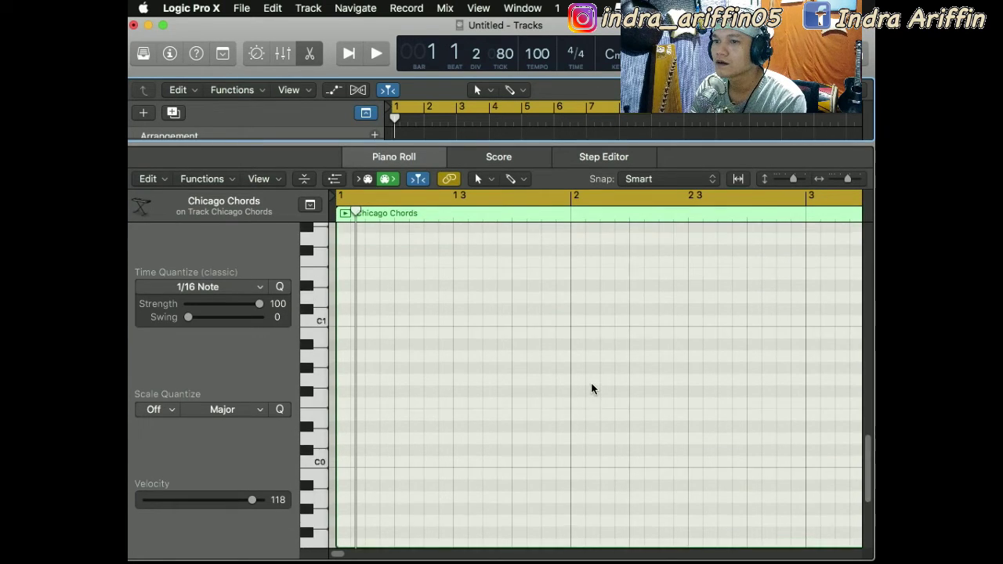
{"action": "left_click", "coordinate": [562, 119]}
{"action": "scroll", "coordinate": [613, 349], "scroll_direction": "up", "scroll_amount": 12}
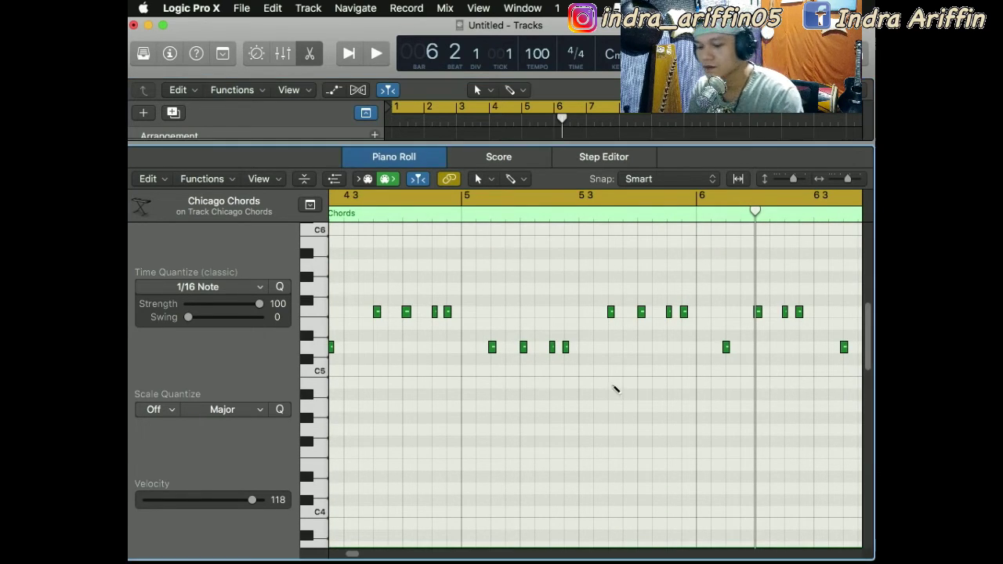
{"action": "key", "text": "super+a"}
{"action": "key", "text": "space"}
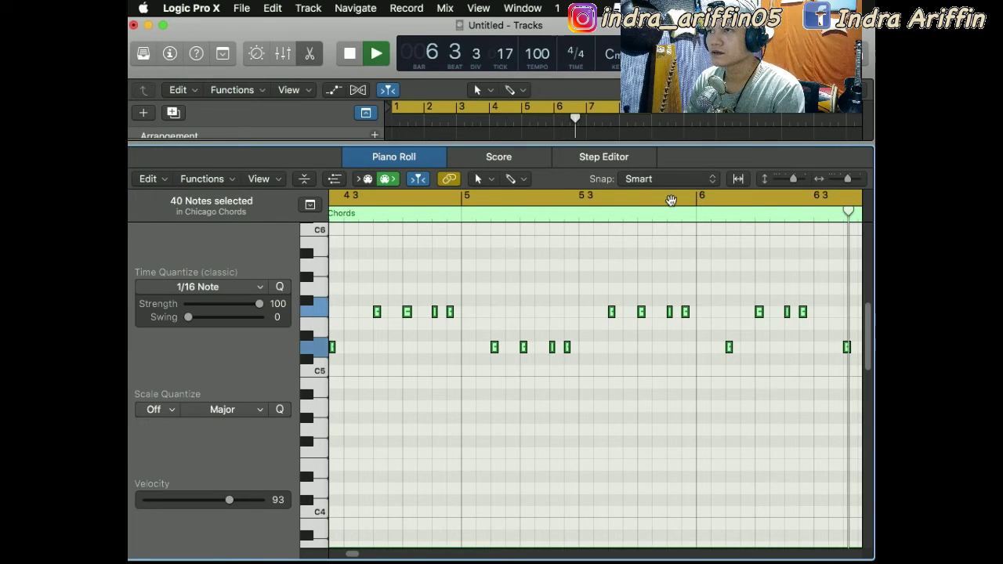
{"action": "left_click_drag", "start_coordinate": [674, 157], "coordinate": [676, 361]}
{"action": "key", "text": "space"}
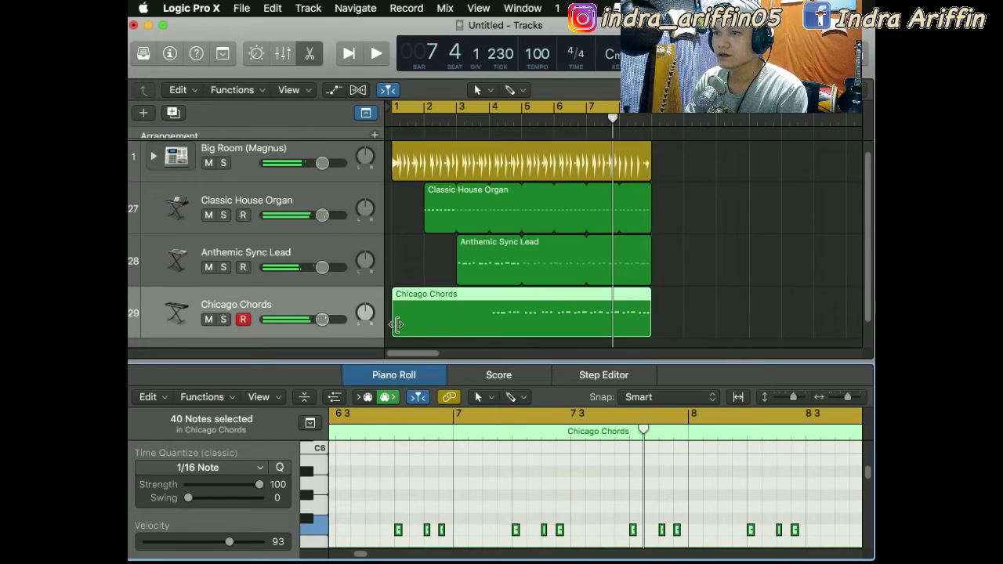
- Trim the start of the Chicago Chords region to bar 4 and play the arrangement back
{"action": "left_click_drag", "start_coordinate": [395, 325], "coordinate": [490, 337]}
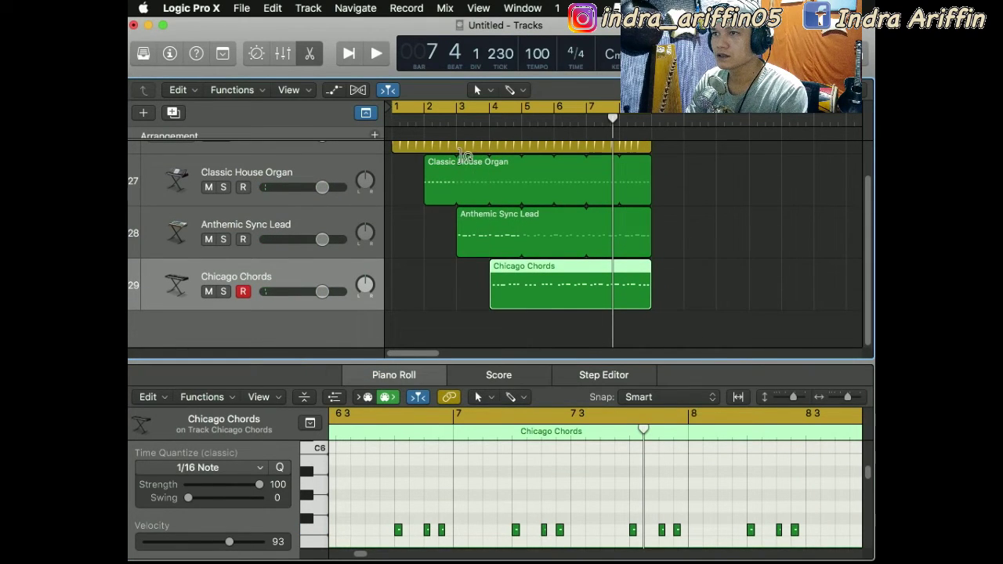
{"action": "key", "text": "space"}
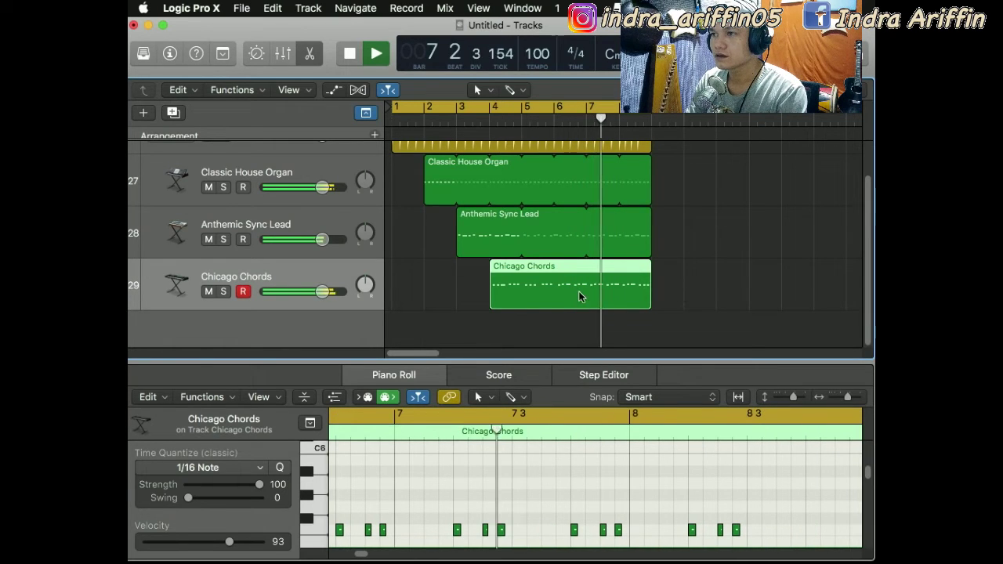
{"action": "key", "text": "space"}
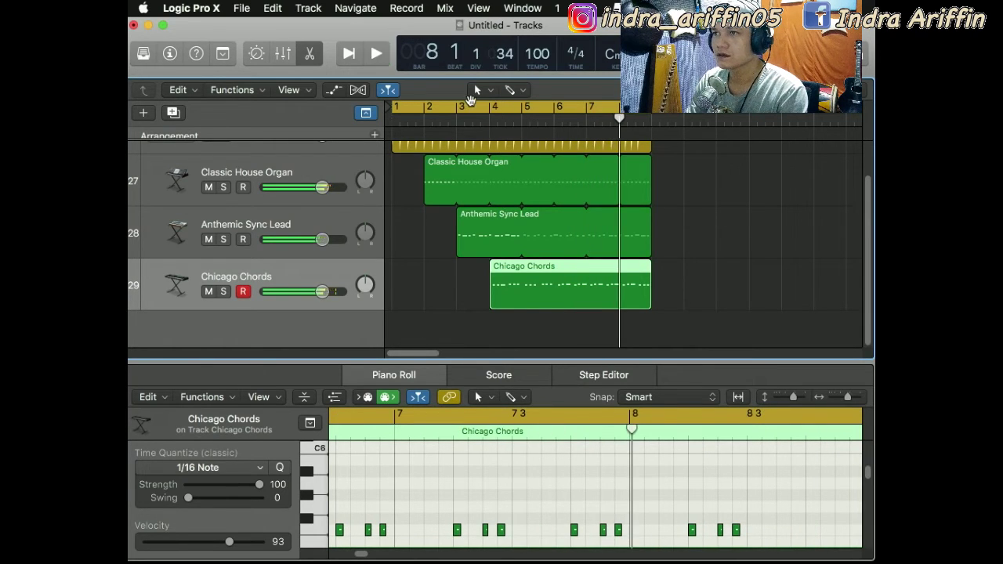
- Add a short note at the very start of bar 3 in Anthemic Sync Lead, matching its neighbour's pitch, and play back from beat 3
{"action": "left_click", "coordinate": [474, 122]}
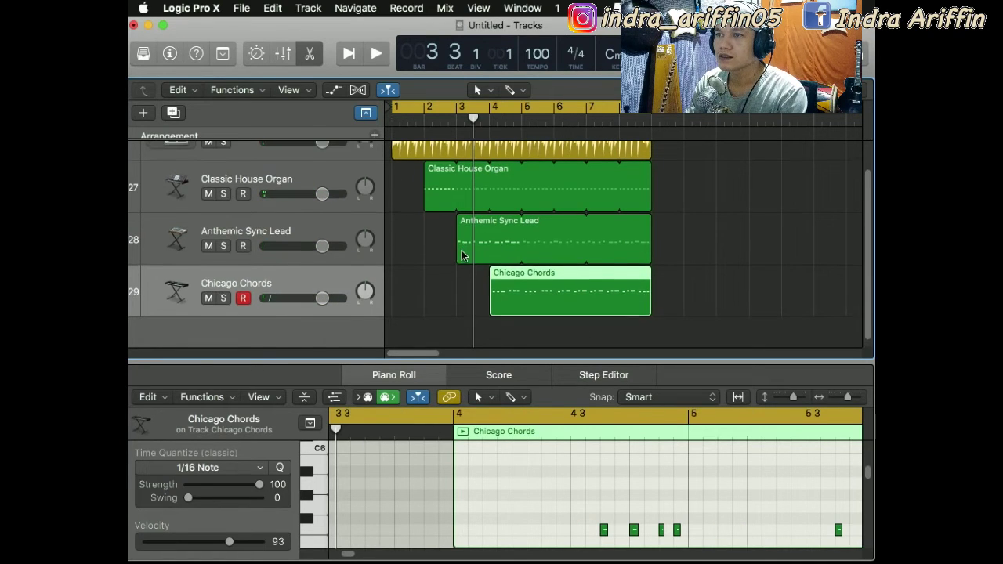
{"action": "scroll", "coordinate": [463, 251], "scroll_direction": "up", "scroll_amount": 2}
{"action": "scroll", "coordinate": [712, 253], "scroll_direction": "down", "scroll_amount": 1}
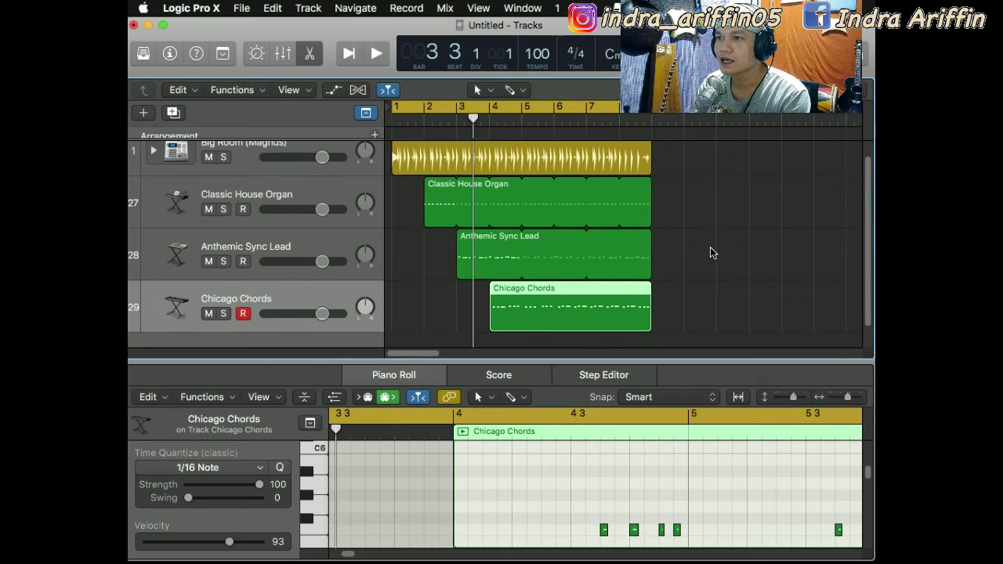
{"action": "scroll", "coordinate": [711, 253], "scroll_direction": "up", "scroll_amount": 1}
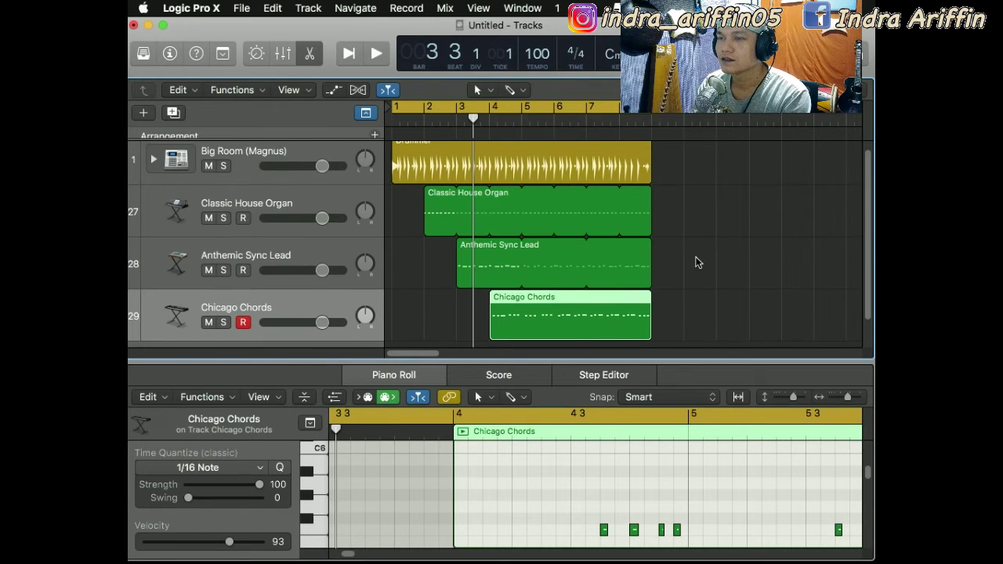
{"action": "scroll", "coordinate": [656, 259], "scroll_direction": "down", "scroll_amount": 1}
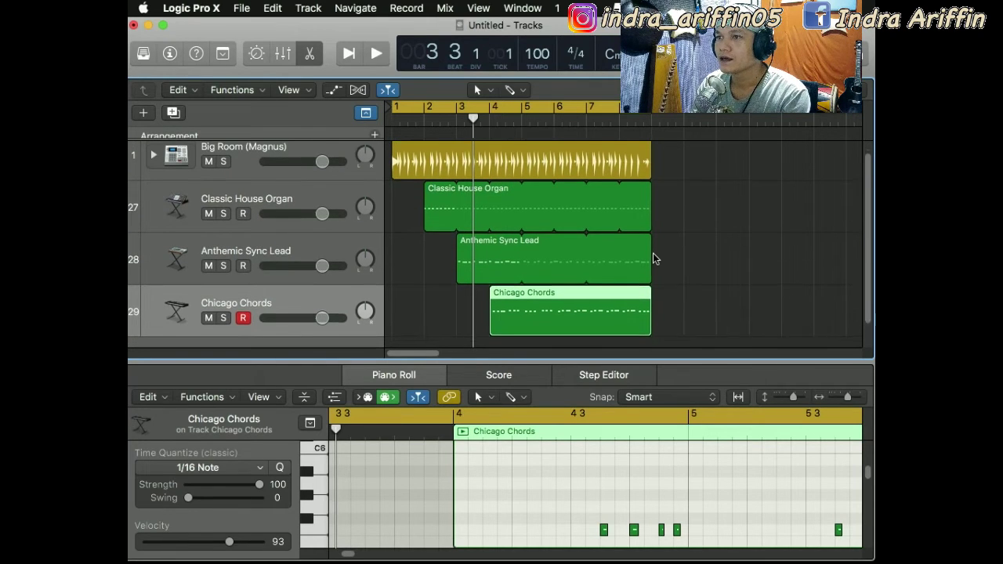
{"action": "left_click", "coordinate": [408, 301]}
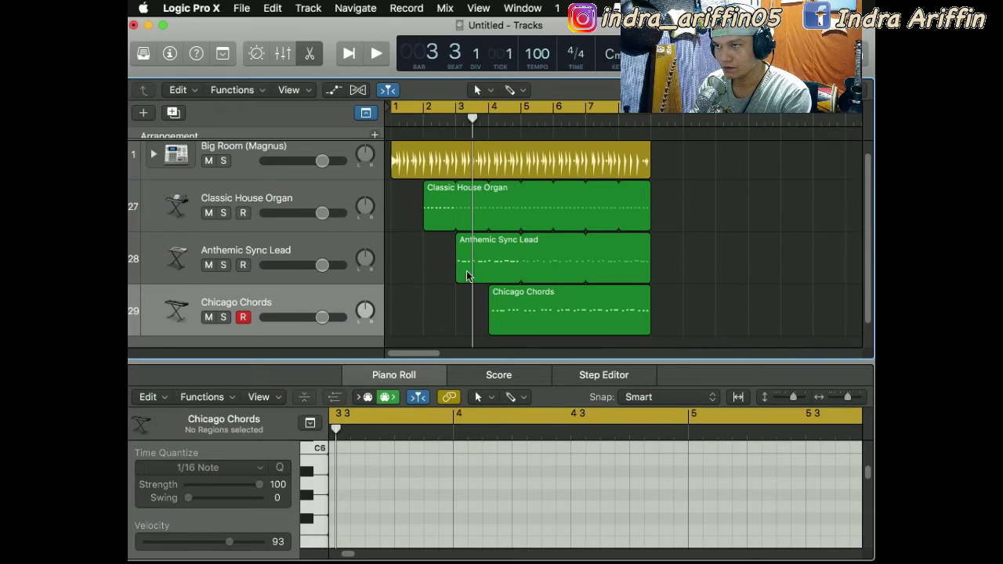
{"action": "left_click", "coordinate": [463, 270]}
{"action": "scroll", "coordinate": [408, 445], "scroll_direction": "left", "scroll_amount": 10}
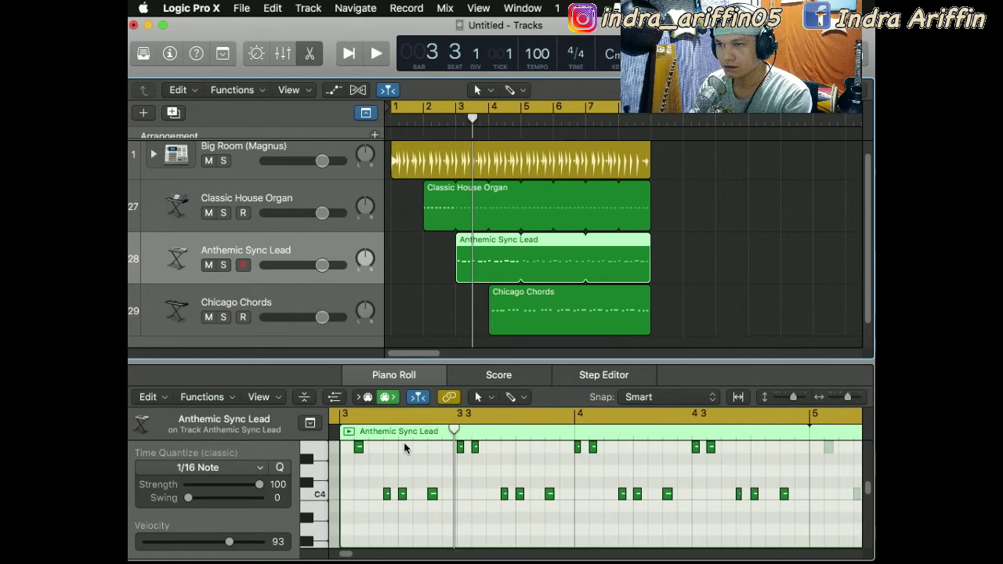
{"action": "scroll", "coordinate": [658, 464], "scroll_direction": "right", "scroll_amount": 1}
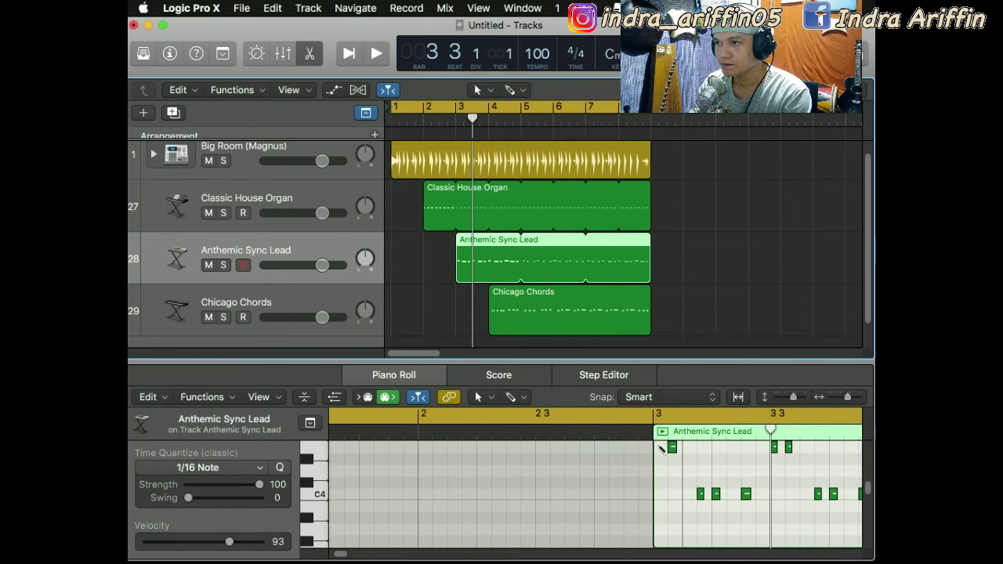
{"action": "left_click", "coordinate": [664, 451]}
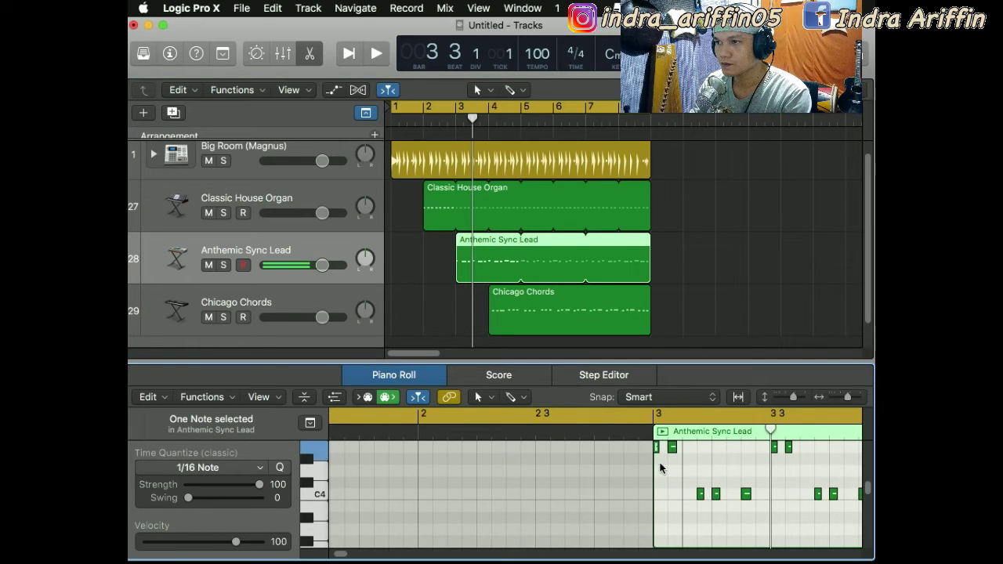
{"action": "key", "text": "space"}
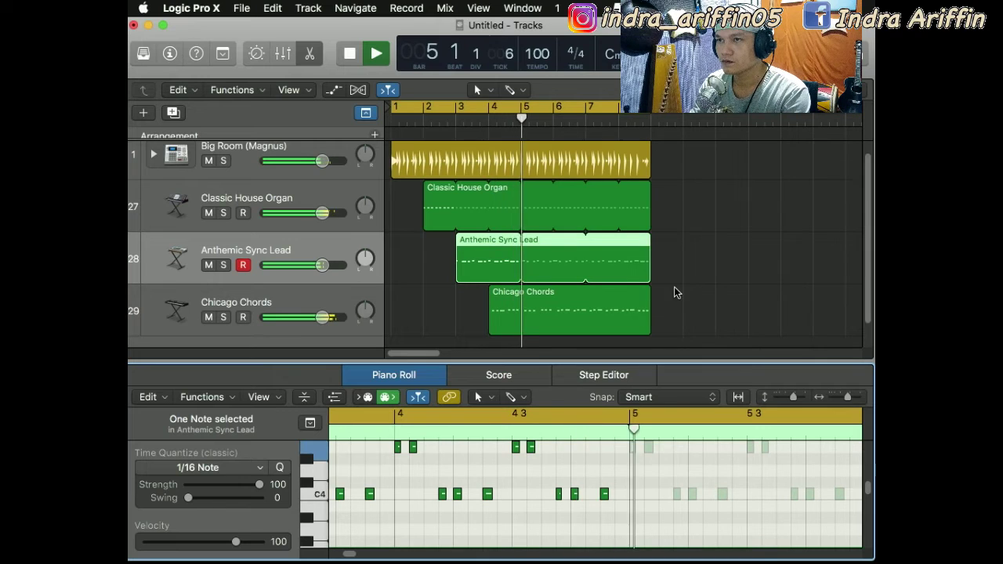
- Play the arrangement back from the start of bar 1 and stop it in the first bar
{"action": "key", "text": "space"}
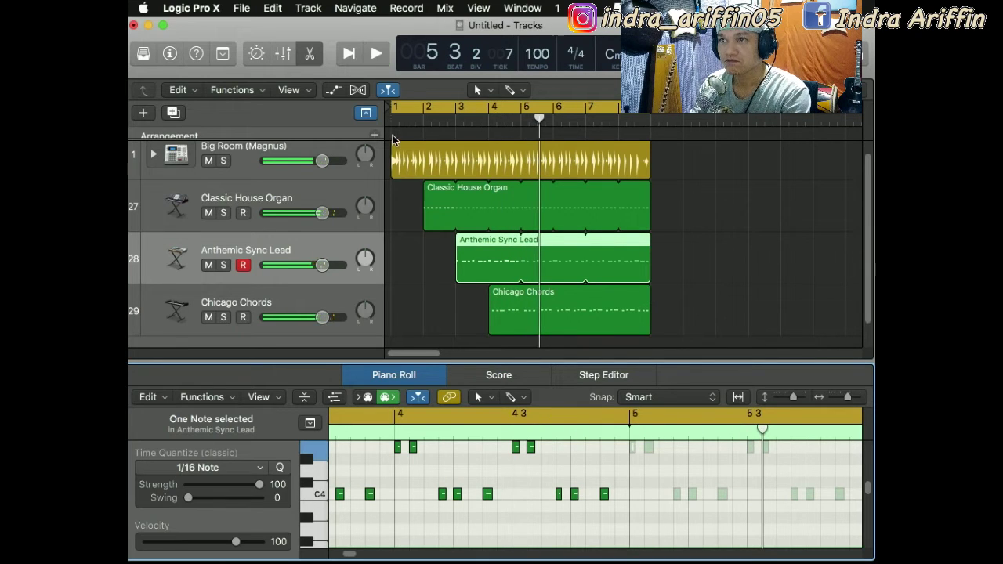
{"action": "key", "text": "Return"}
{"action": "key", "text": "space"}
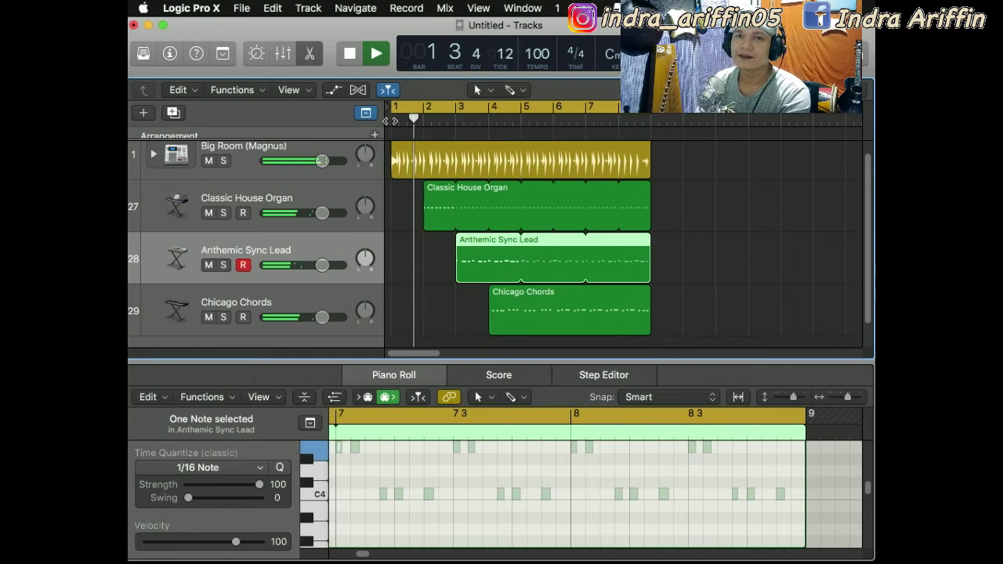
{"action": "key", "text": "space"}
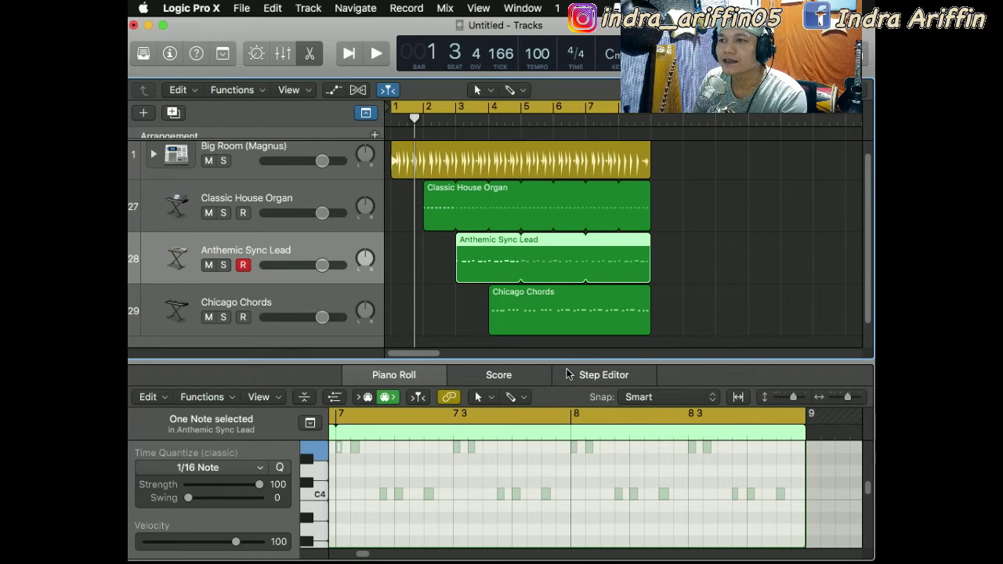
- Add a new track below Chicago Chords with duplicate settings and load the Ambient Modwheel Morpher pad patch on it
{"action": "left_click_drag", "start_coordinate": [562, 362], "coordinate": [486, 413]}
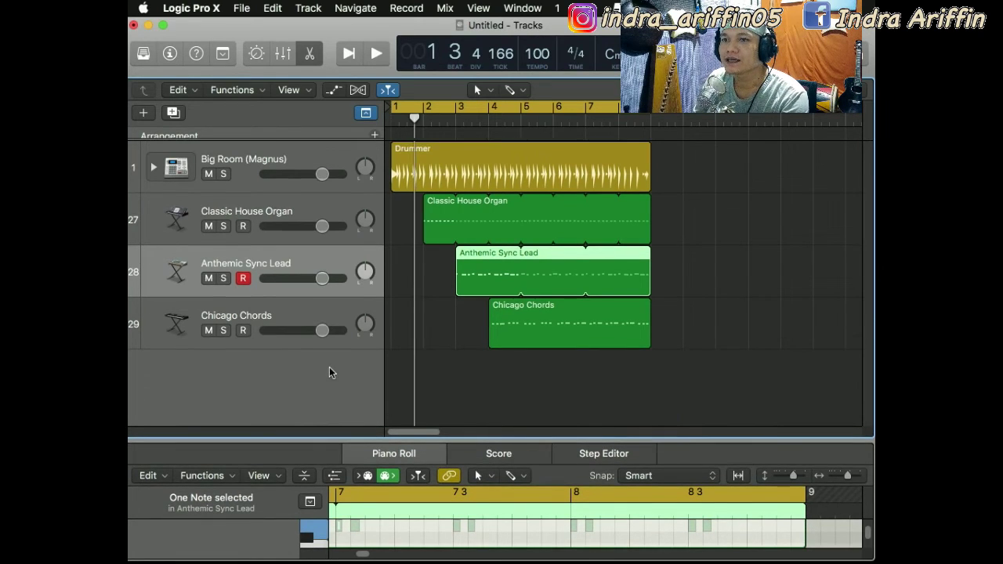
{"action": "left_click", "coordinate": [285, 323]}
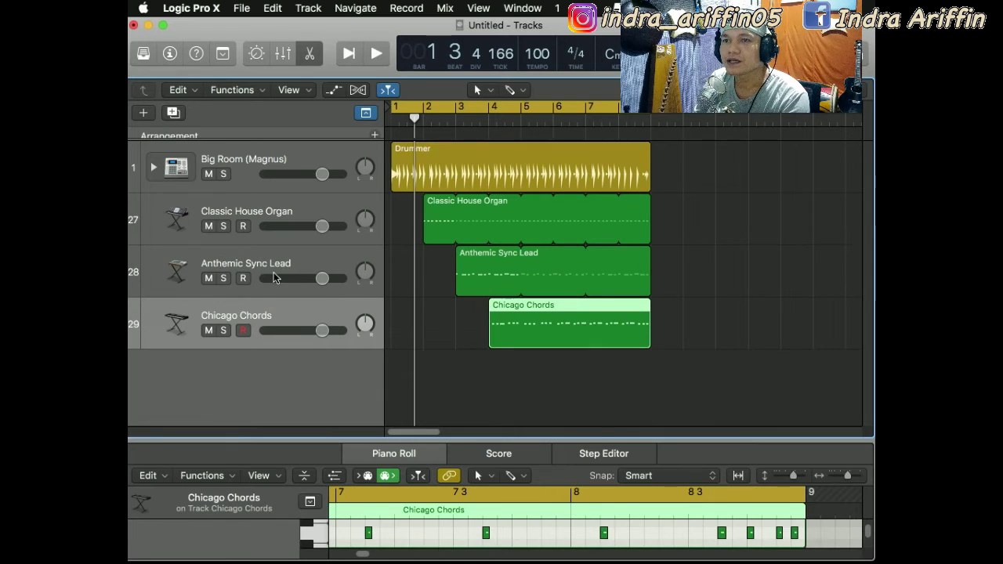
{"action": "left_click", "coordinate": [174, 113]}
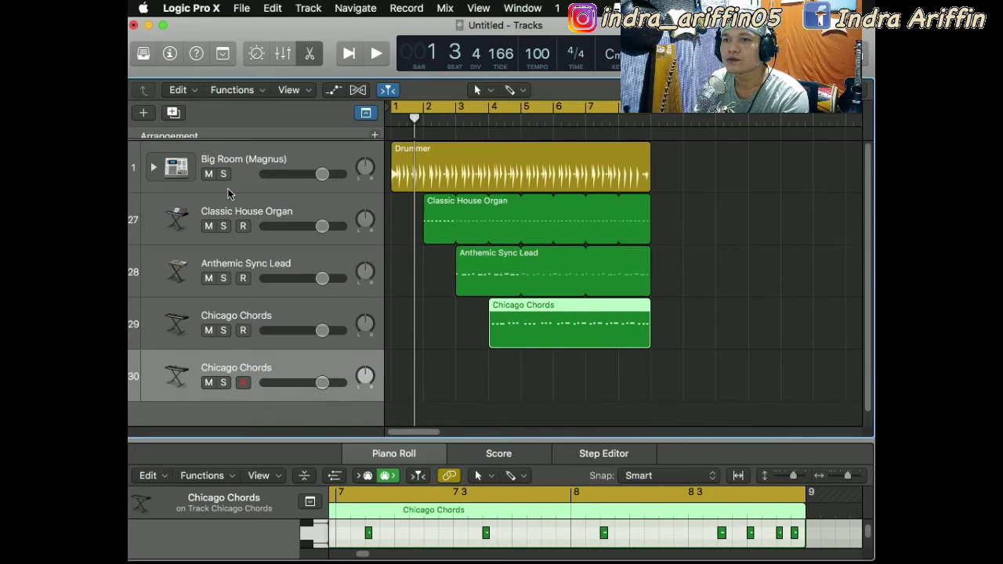
{"action": "key", "text": "y"}
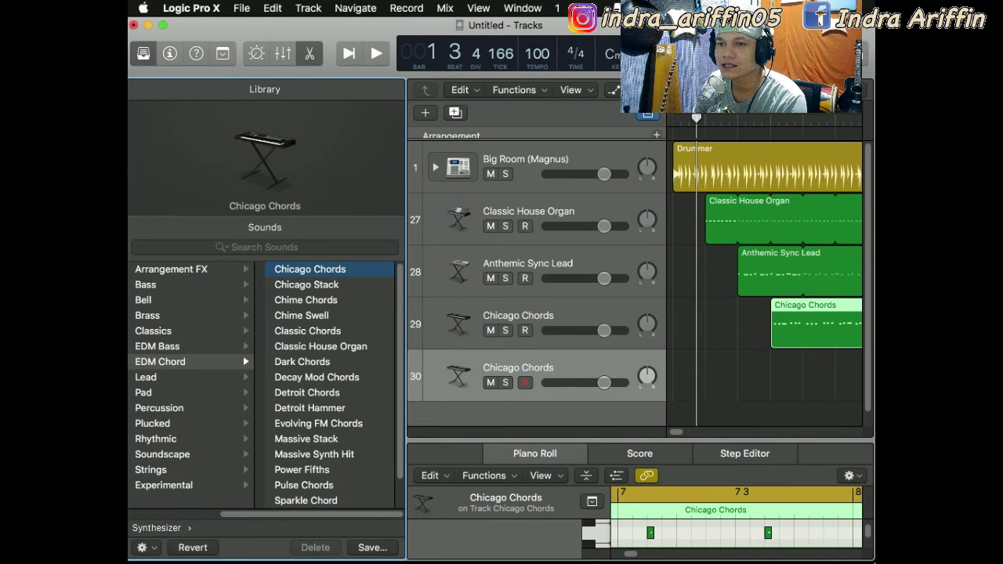
{"action": "left_click", "coordinate": [164, 395]}
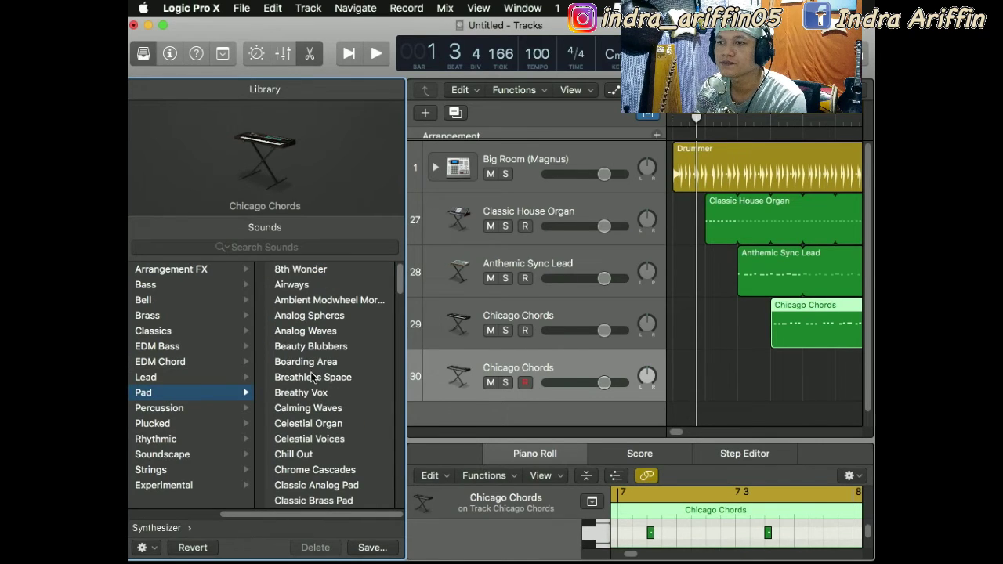
{"action": "left_click", "coordinate": [297, 303]}
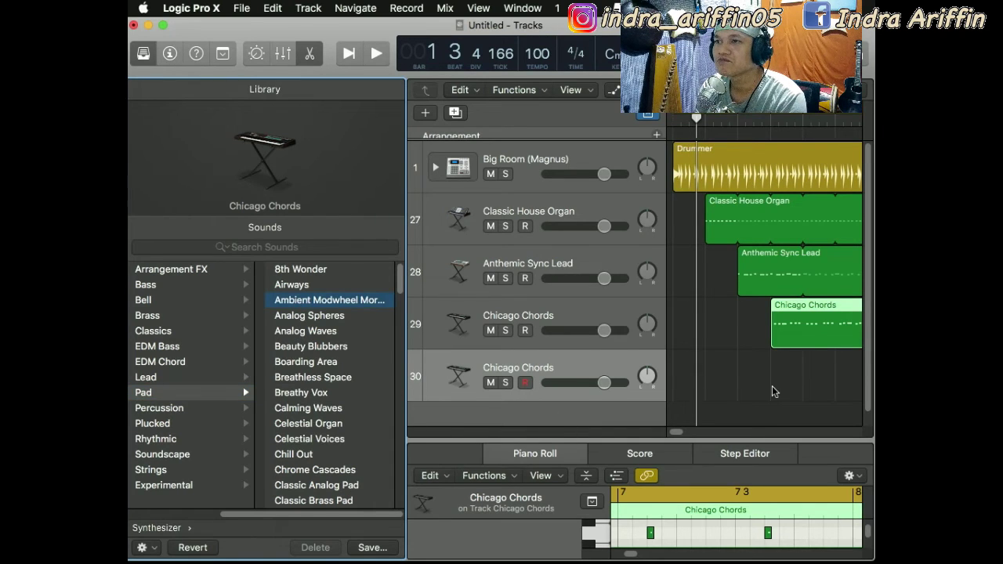
- Record a sustained pad part on the Ambient Modwheel Morpher track from bar 1 through the end of bar 8
{"action": "scroll", "coordinate": [772, 392], "scroll_direction": "right", "scroll_amount": 5}
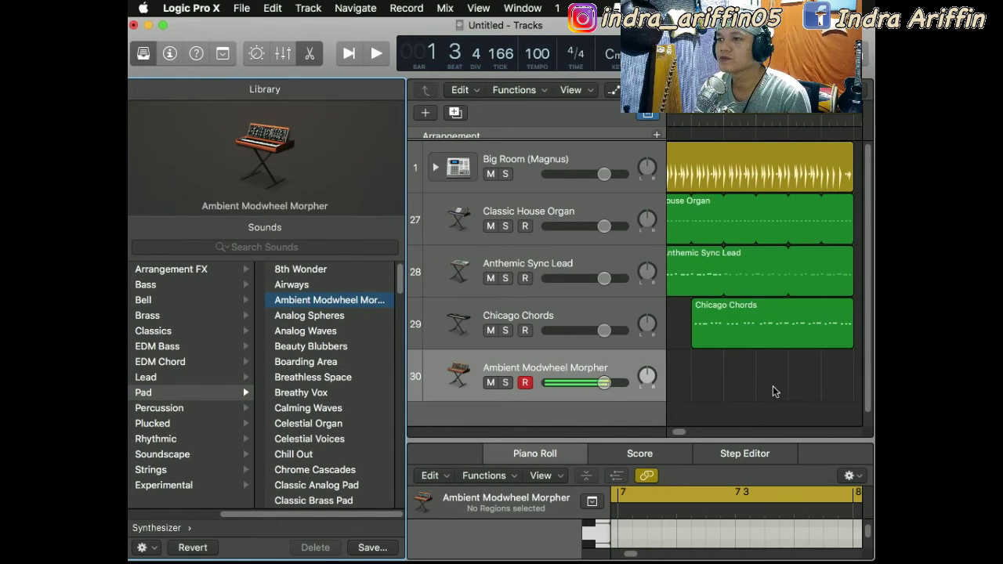
{"action": "scroll", "coordinate": [772, 392], "scroll_direction": "left", "scroll_amount": 5}
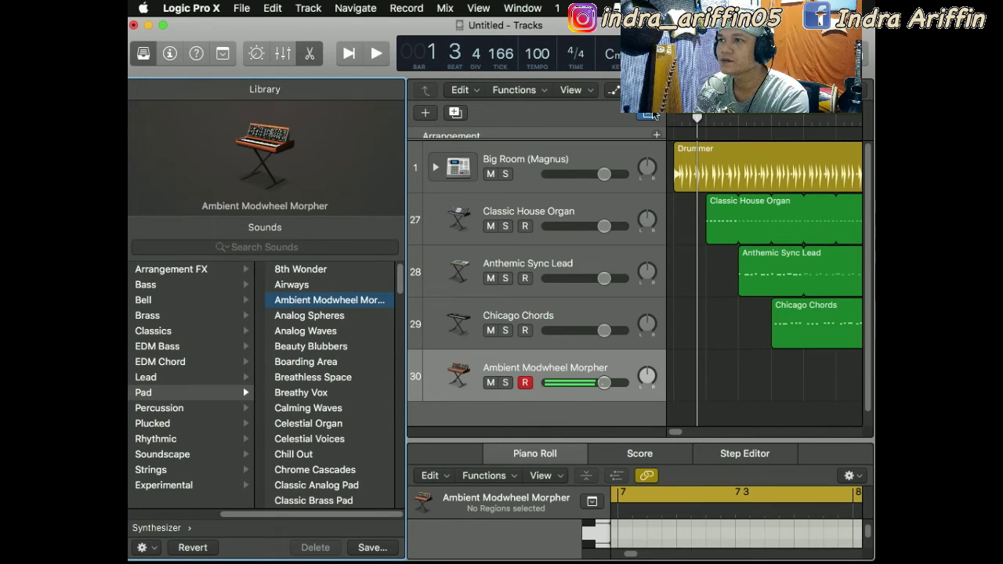
{"action": "key", "text": "Return"}
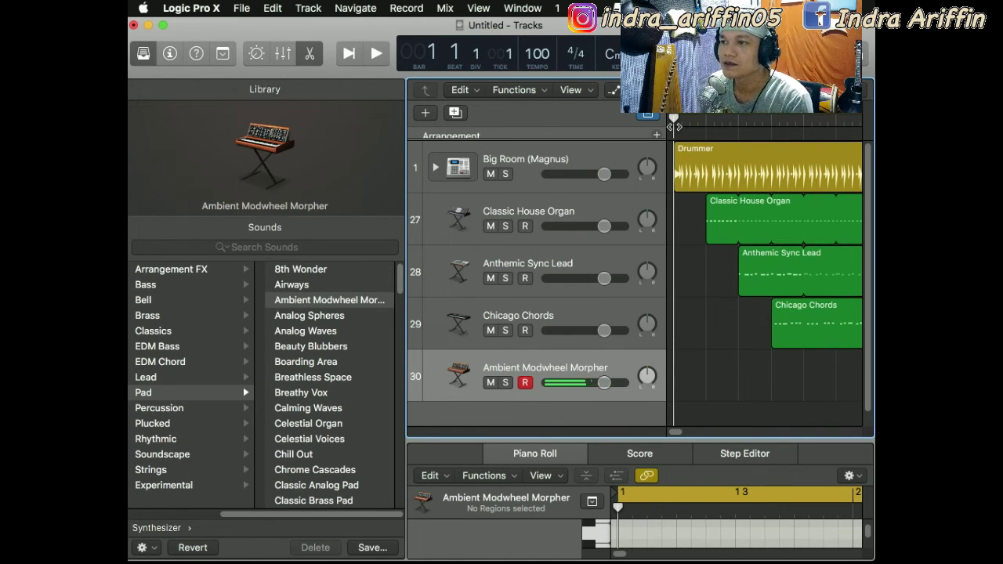
{"action": "key", "text": "r"}
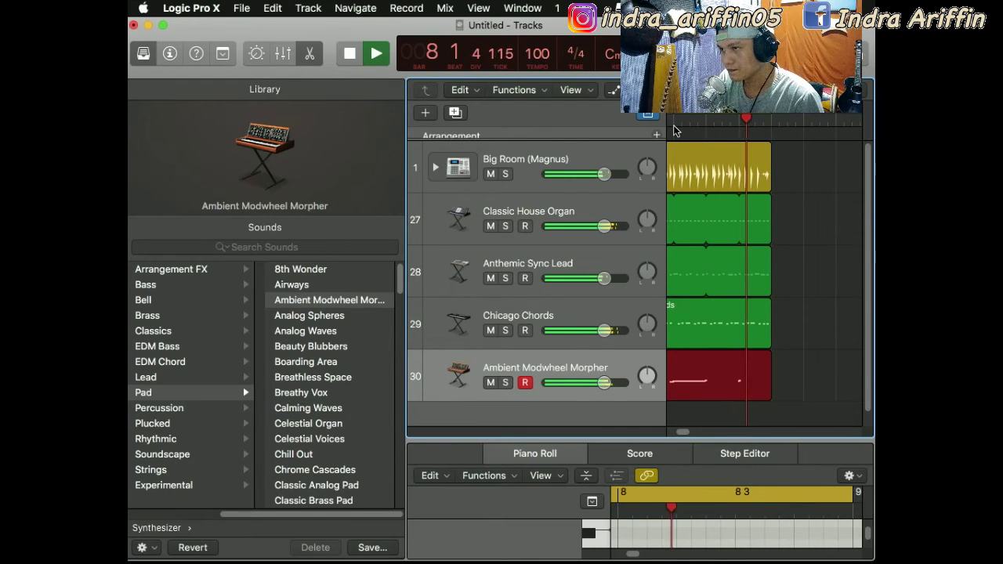
{"action": "key", "text": "space"}
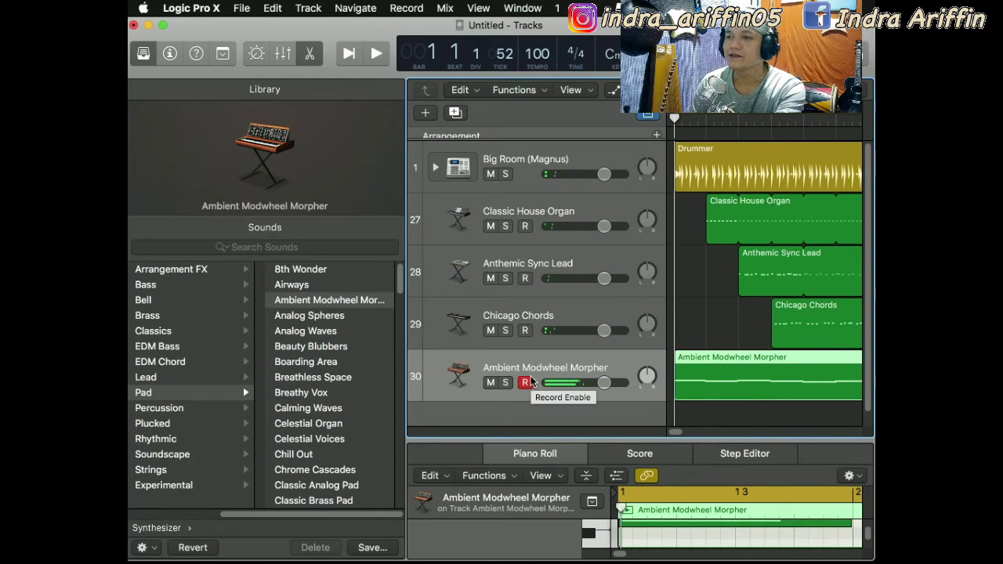
- Lower the Ambient Modwheel Morpher track's volume to slightly below -7.0 dB while playing the arrangement from bar 1
{"action": "left_click_drag", "start_coordinate": [603, 383], "coordinate": [581, 383]}
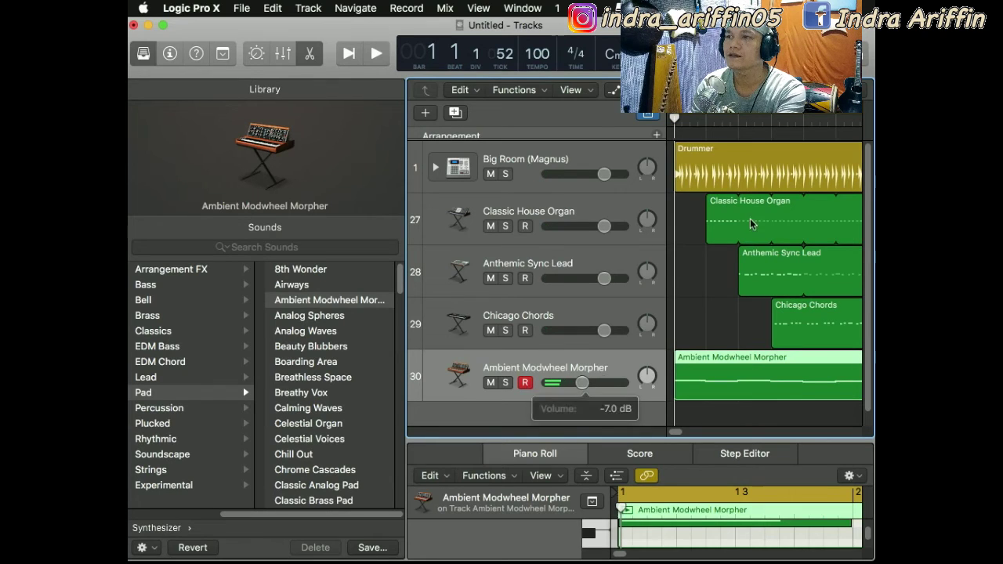
{"action": "key", "text": "space"}
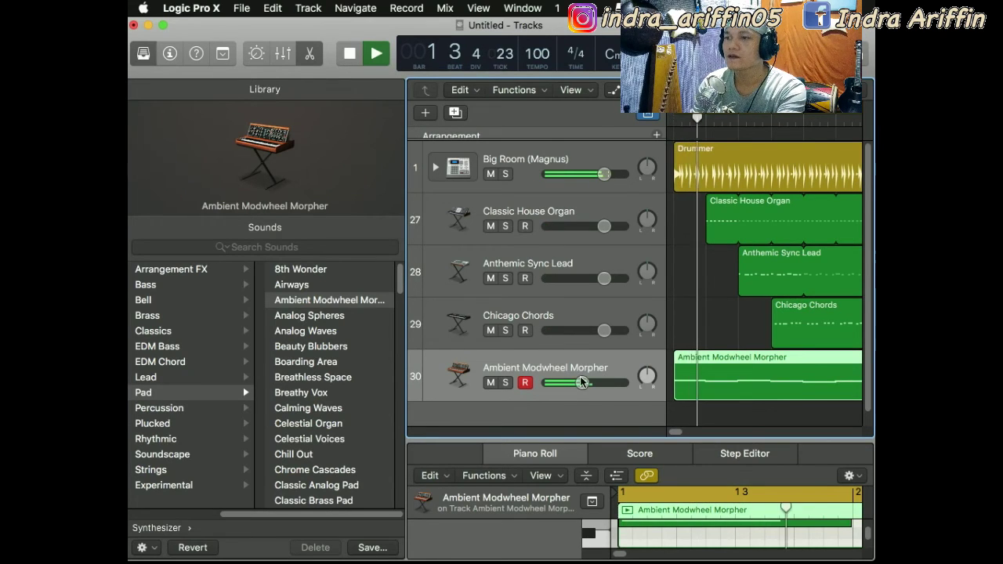
{"action": "left_click_drag", "start_coordinate": [581, 382], "coordinate": [576, 382]}
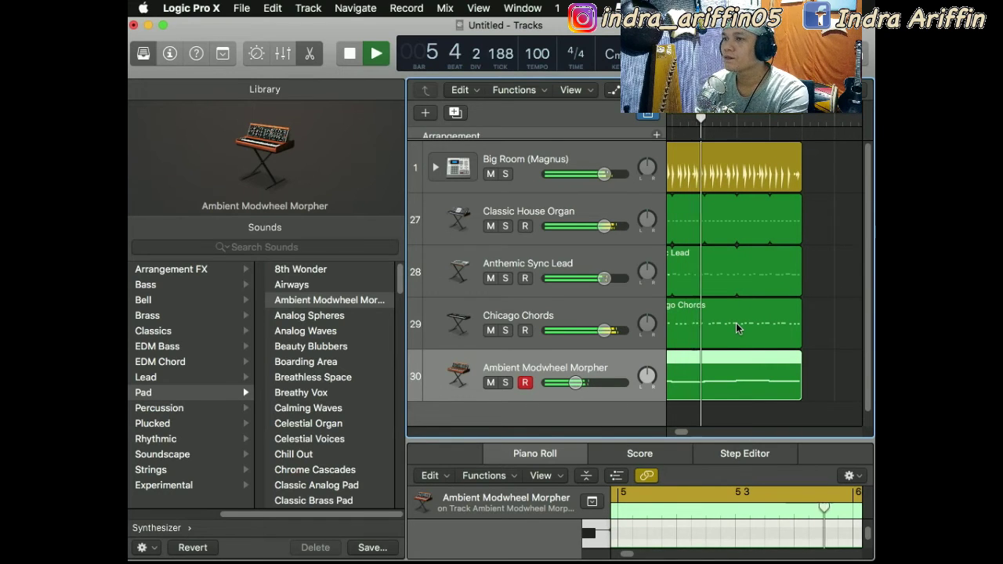
- Hide the Library and the Piano Roll editor, and stop playback once it loops back to bar 1
{"action": "left_click", "coordinate": [145, 53]}
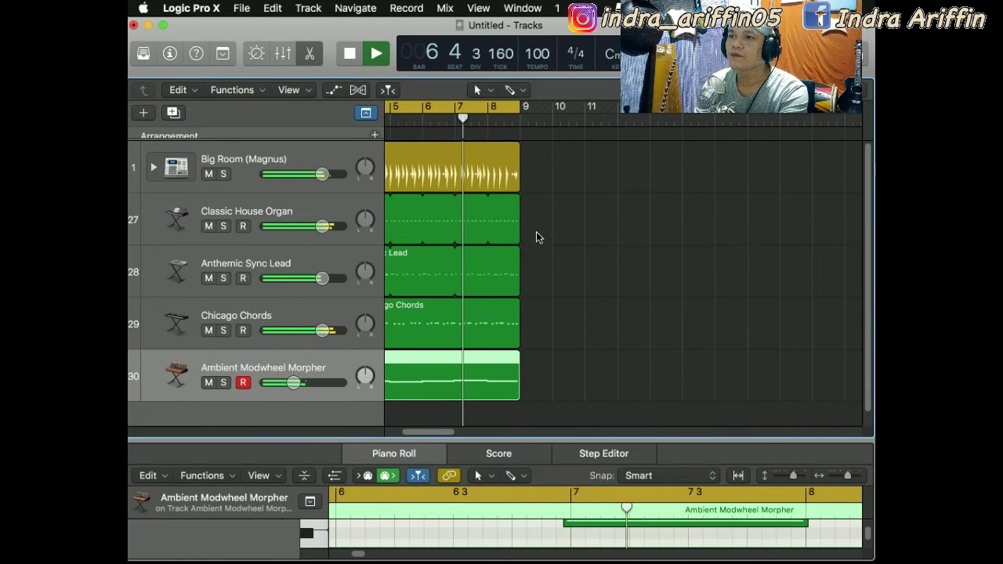
{"action": "key", "text": "e"}
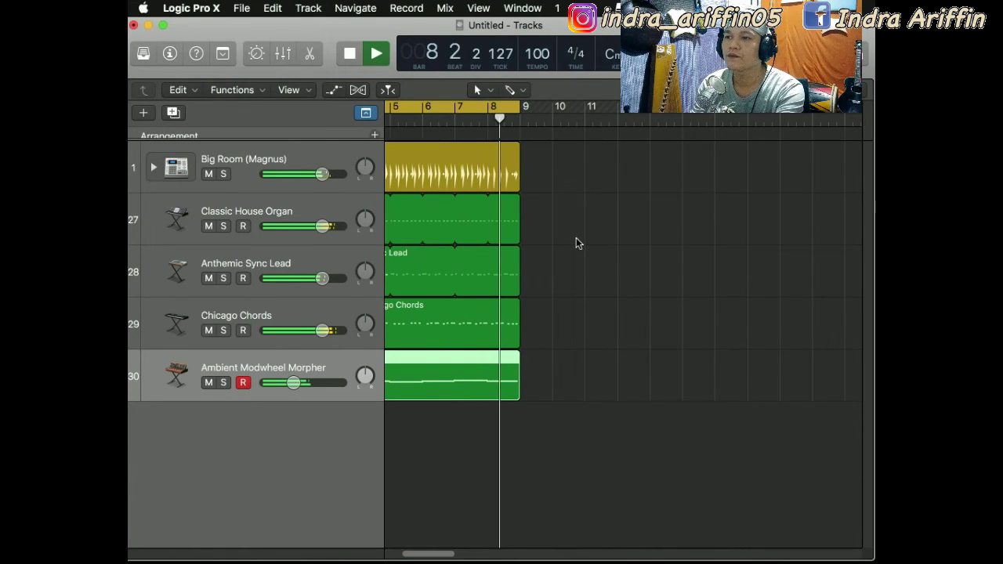
{"action": "scroll", "coordinate": [576, 243], "scroll_direction": "left", "scroll_amount": 5}
{"action": "key", "text": "space"}
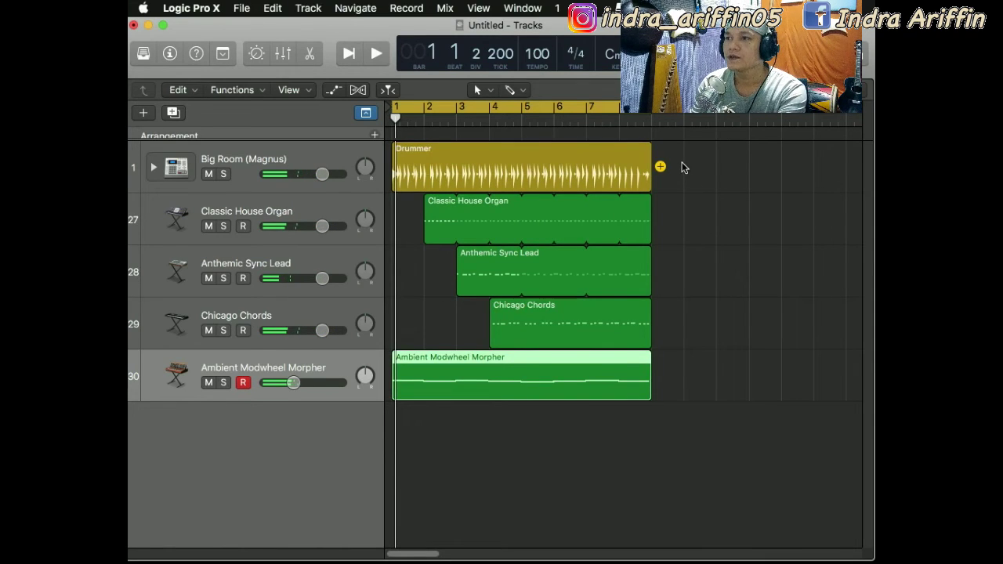
- Split the regions of all tracks at bar 4 with the Scissors Tool, splitting the notes that cross the cut
{"action": "left_click_drag", "start_coordinate": [682, 167], "coordinate": [620, 394]}
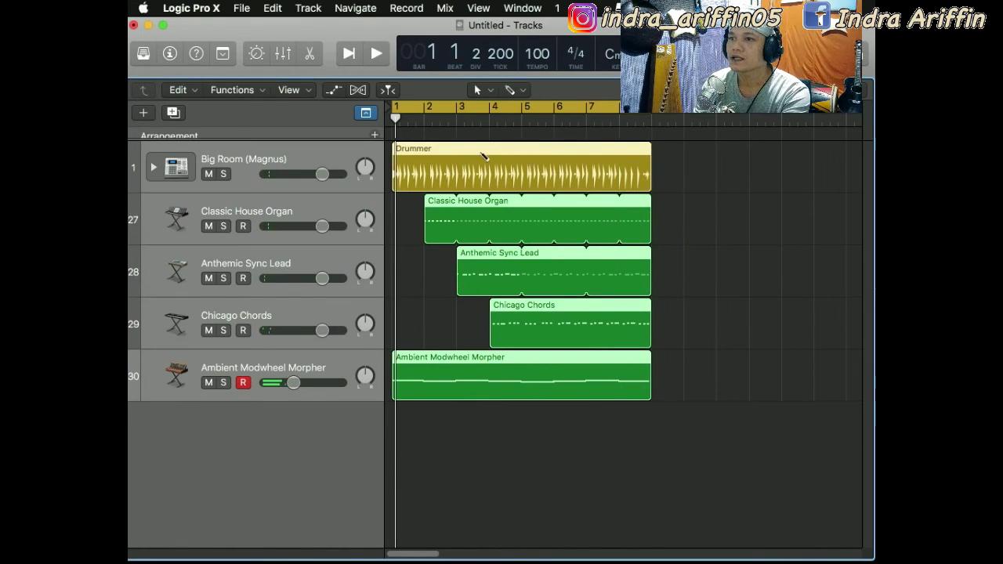
{"action": "left_click", "coordinate": [522, 92]}
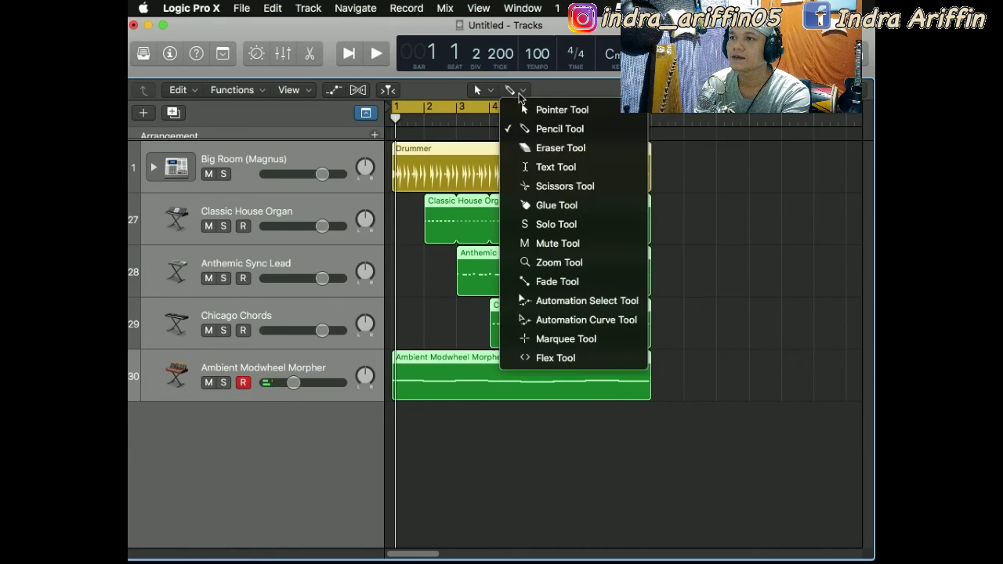
{"action": "left_click", "coordinate": [498, 225]}
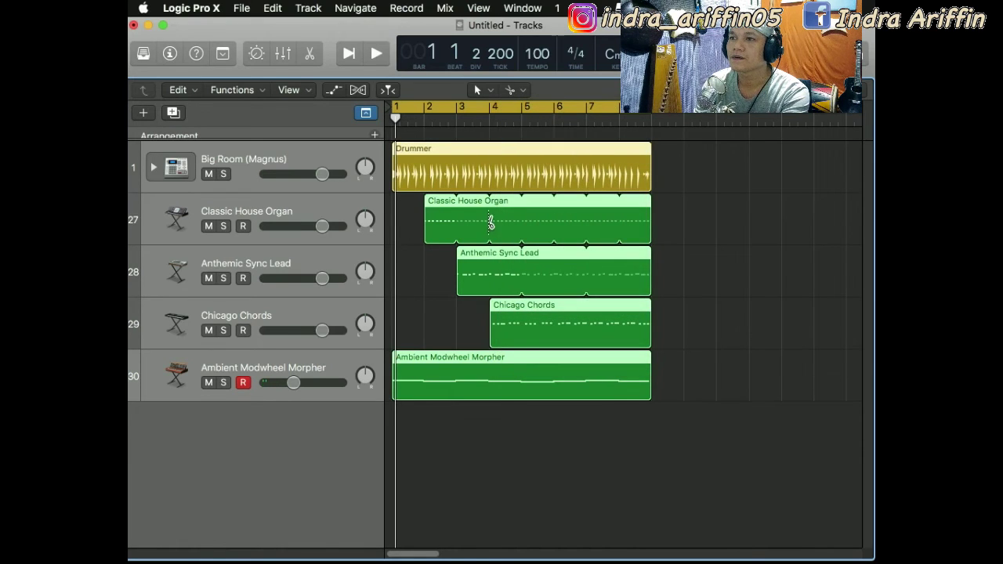
{"action": "left_click_drag", "start_coordinate": [493, 226], "coordinate": [494, 240]}
{"action": "left_click_drag", "start_coordinate": [666, 318], "coordinate": [666, 318]}
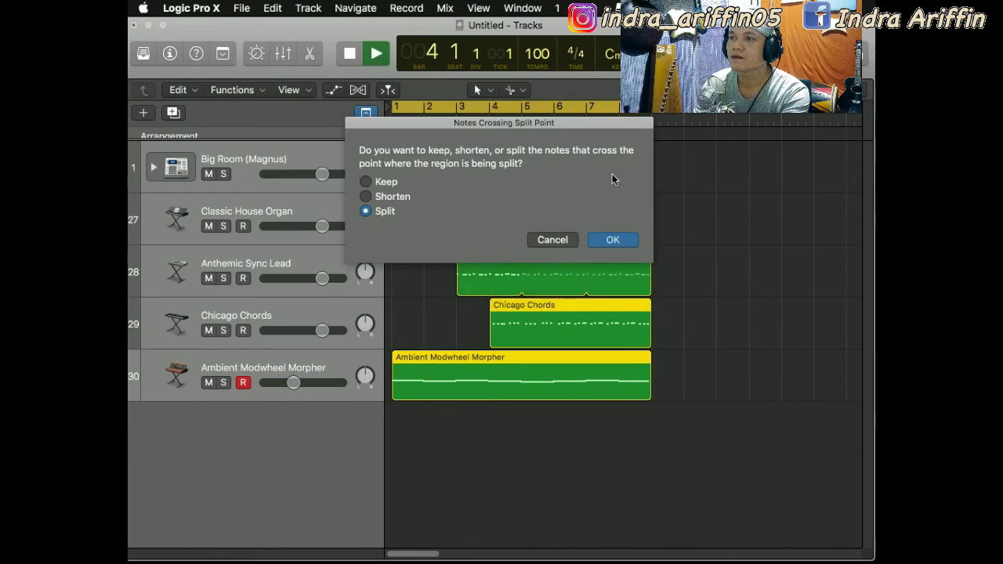
{"action": "left_click", "coordinate": [613, 240]}
{"action": "key", "text": "space"}
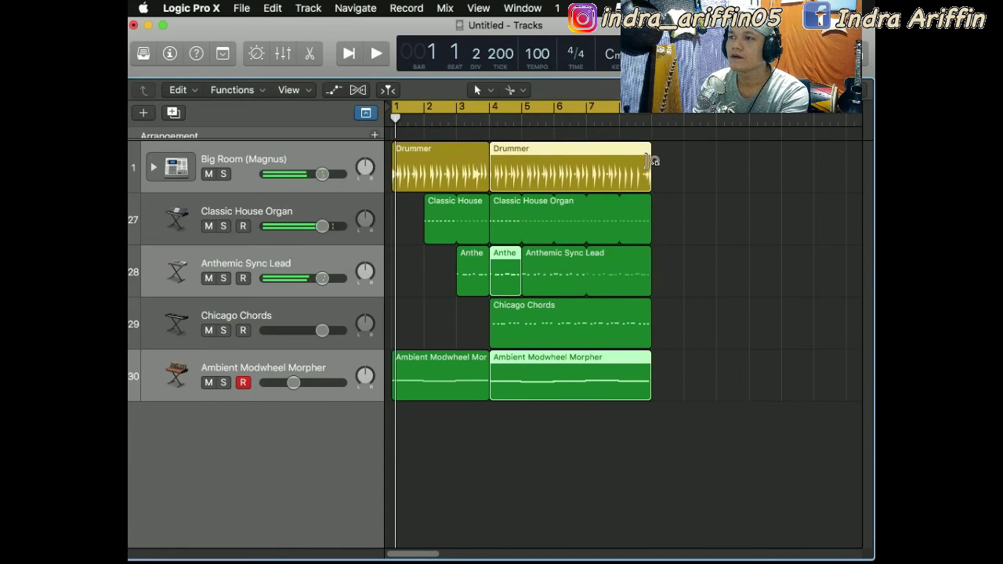
- Copy all regions between bars 4 and 9, paste them at bar 9, and play the arrangement back
{"action": "left_click_drag", "start_coordinate": [679, 165], "coordinate": [502, 412]}
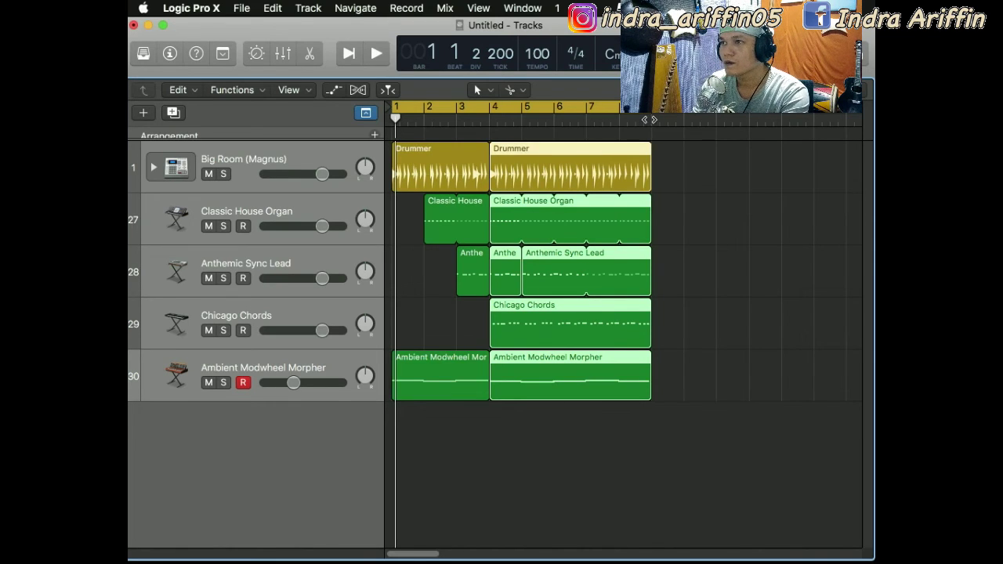
{"action": "left_click", "coordinate": [653, 119]}
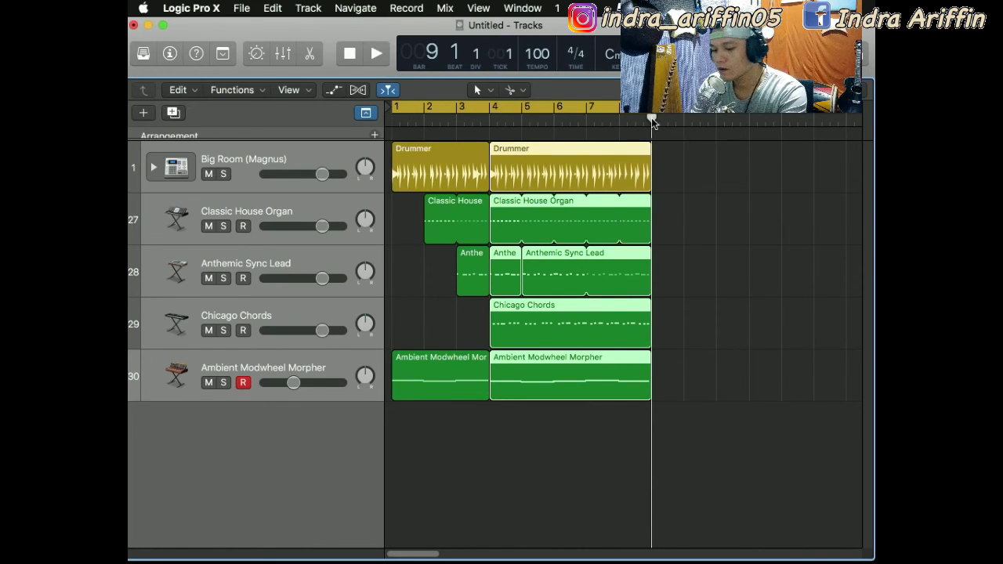
{"action": "key", "text": "super+v"}
{"action": "key", "text": "space"}
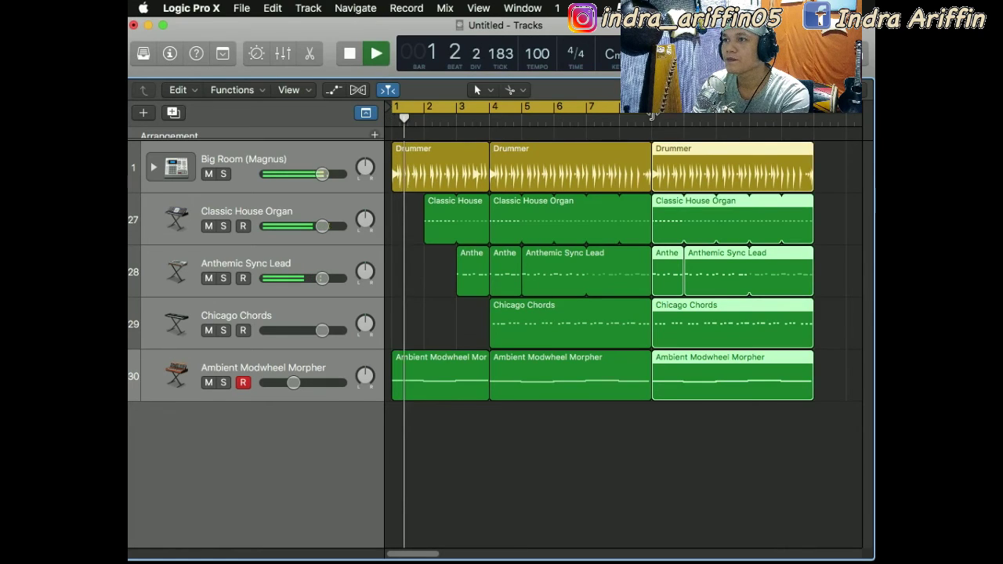
- Extend the cycle range's end to bar 14 and move its start to bar 4, checking the loop by playback
{"action": "left_click_drag", "start_coordinate": [653, 110], "coordinate": [816, 117]}
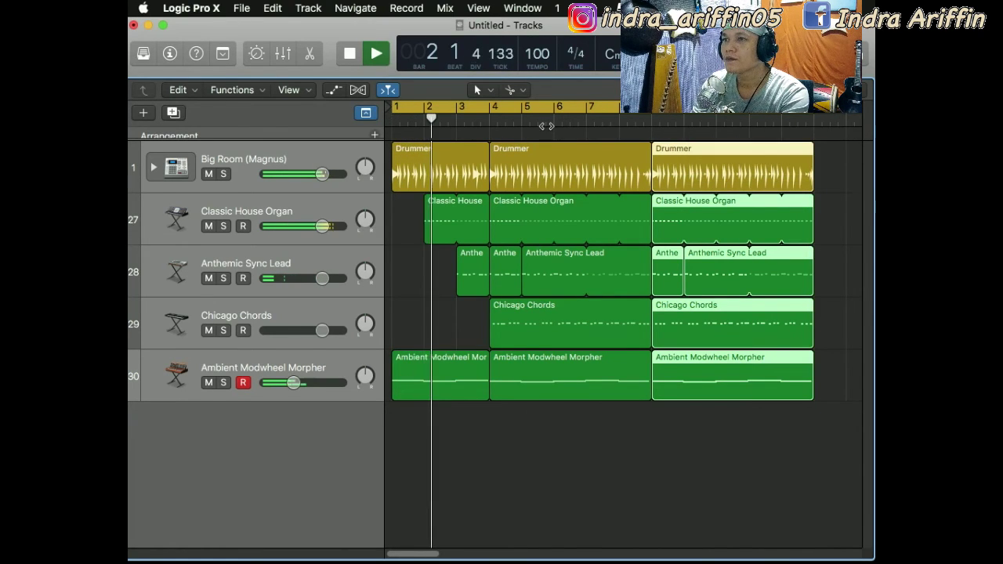
{"action": "left_click", "coordinate": [559, 126]}
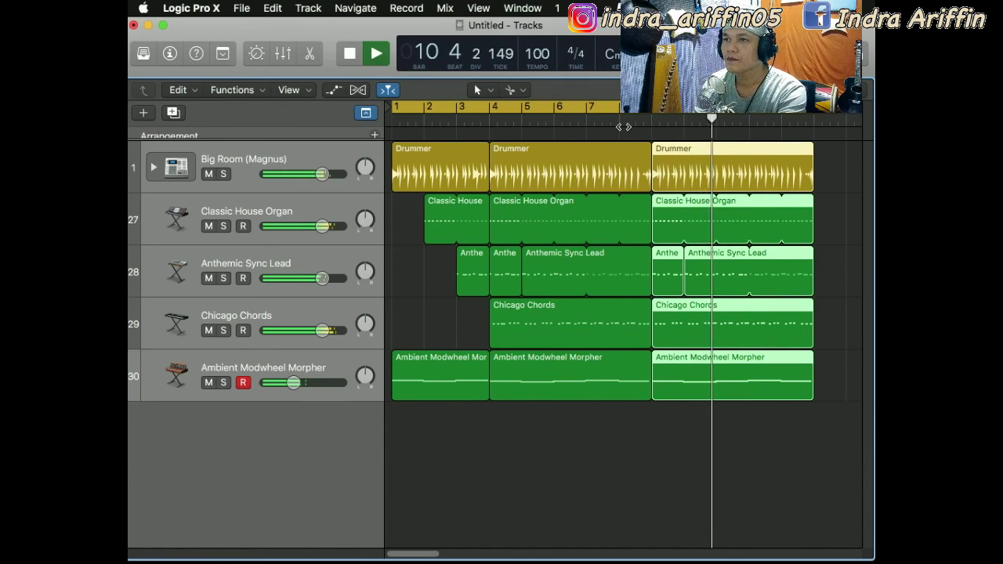
{"action": "left_click_drag", "start_coordinate": [395, 108], "coordinate": [489, 122]}
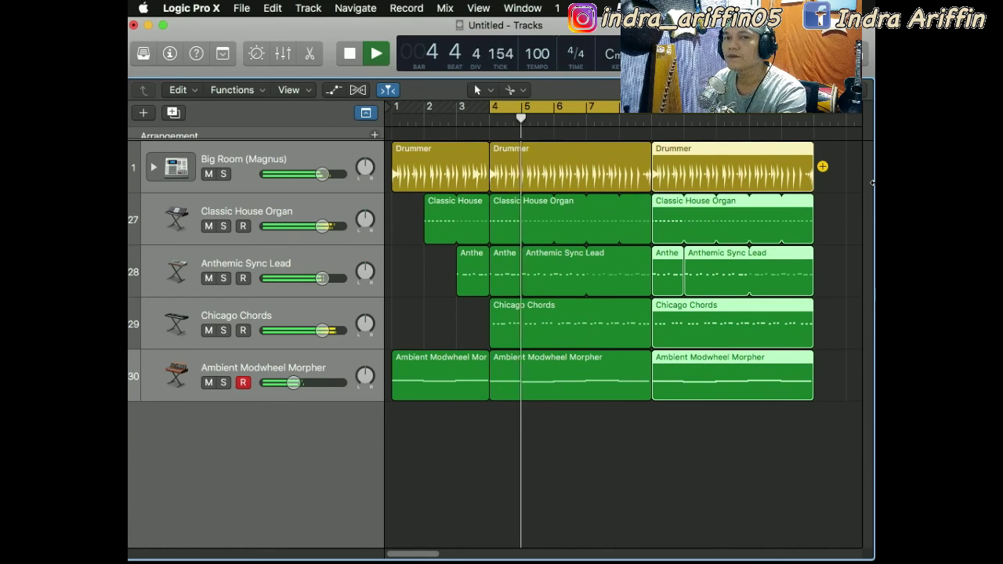
{"action": "key", "text": "space"}
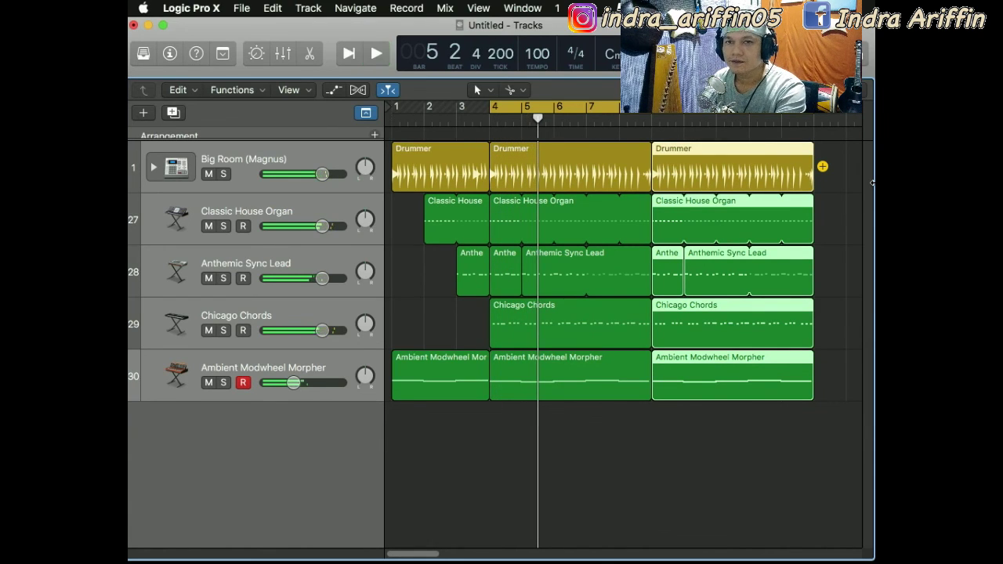